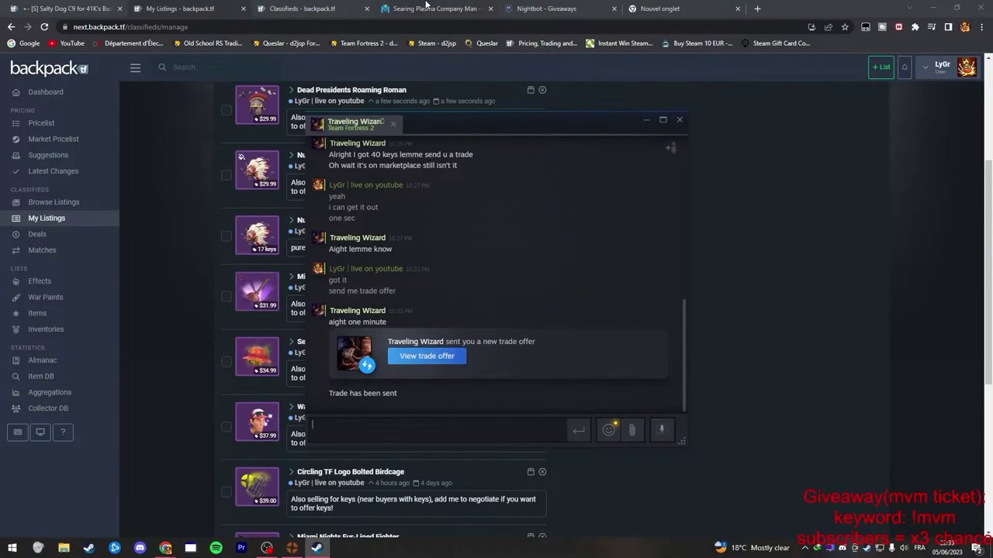
Open the incoming offer of 40 keys for your cap from the chat
left_click(427, 356)
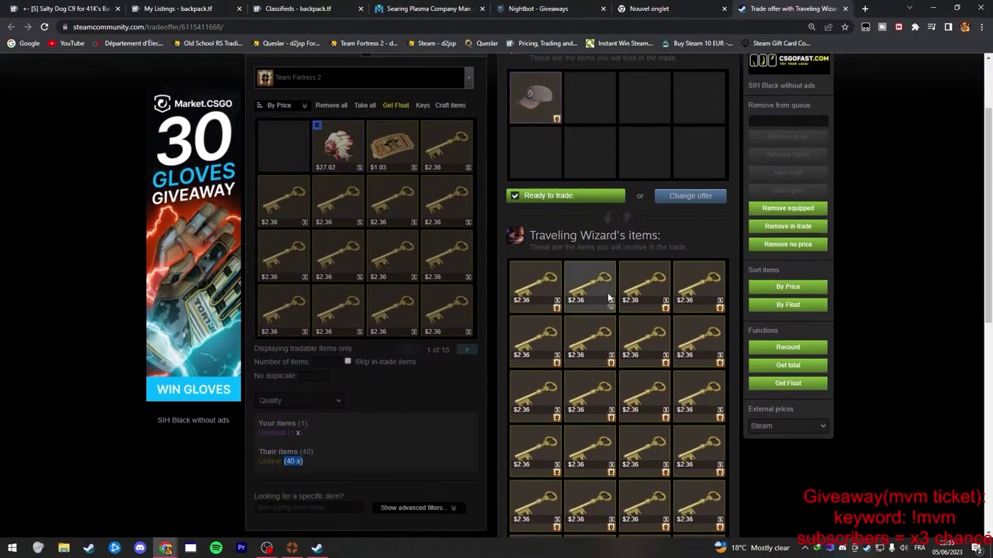
scroll(718, 377, "down", 5)
scroll(718, 377, "up", 5)
scroll(636, 325, "up", 5)
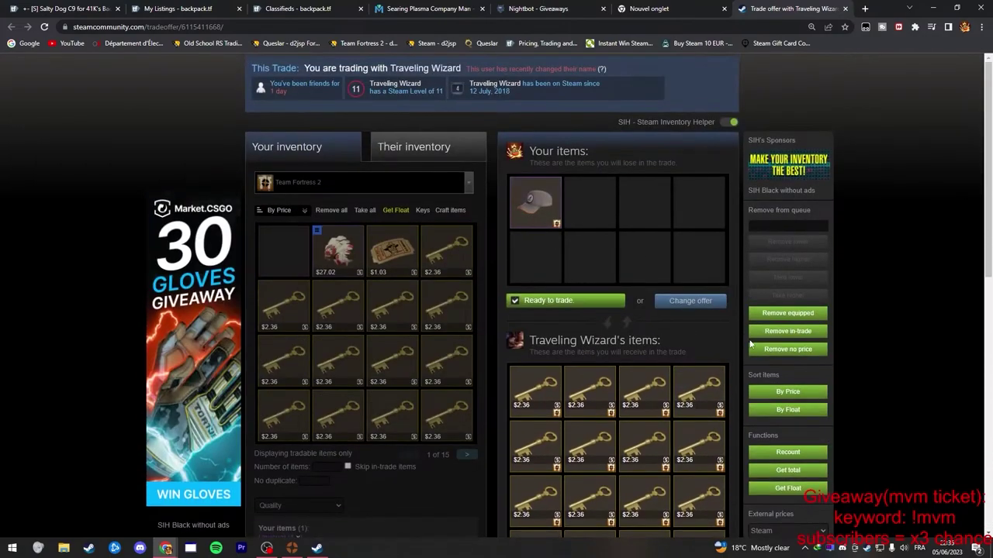
scroll(726, 351, "down", 10)
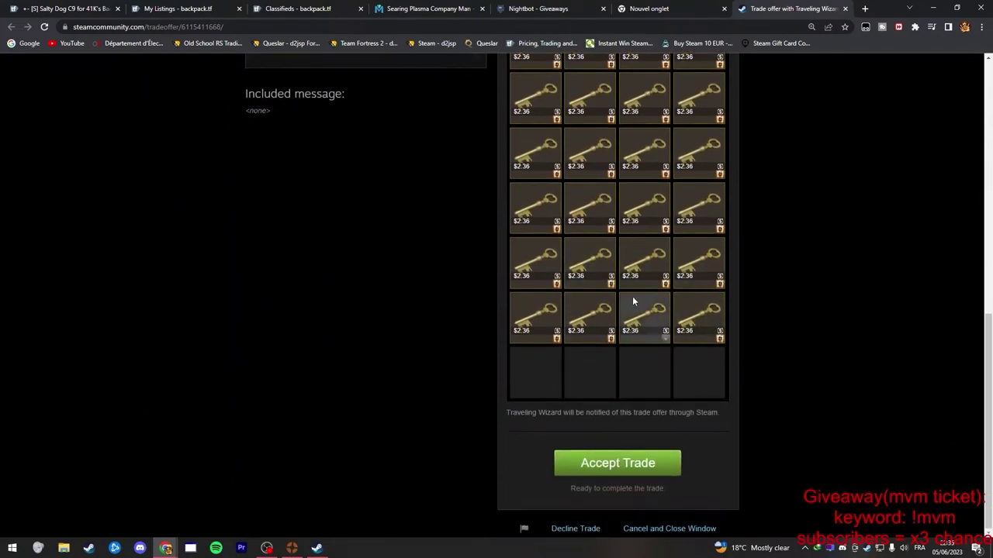
scroll(632, 301, "up", 3)
scroll(632, 326, "up", 3)
scroll(631, 341, "down", 3)
scroll(630, 339, "down", 3)
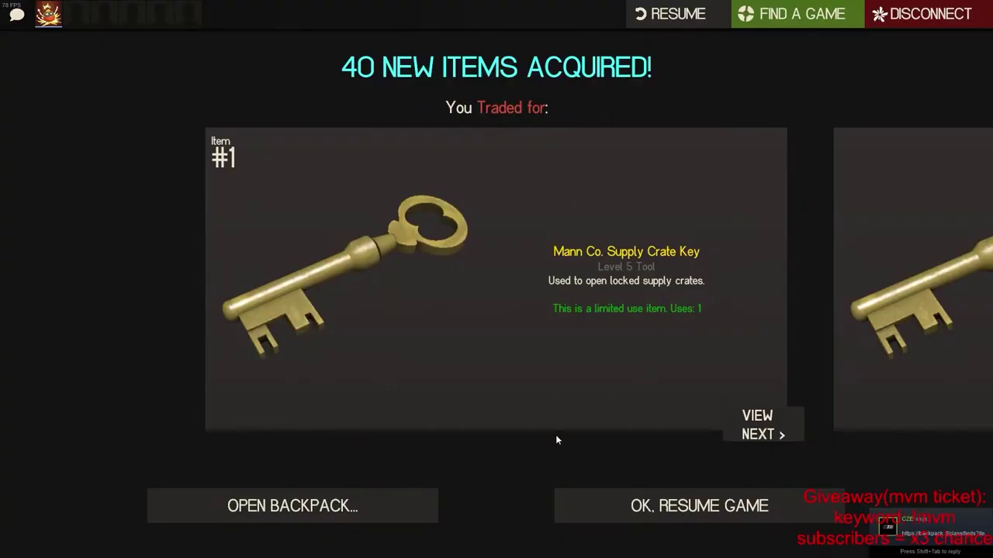
Review the 40 acquired keys, then select the 28 price in chat and draw a random number
left_click(763, 425)
left_click(763, 425)
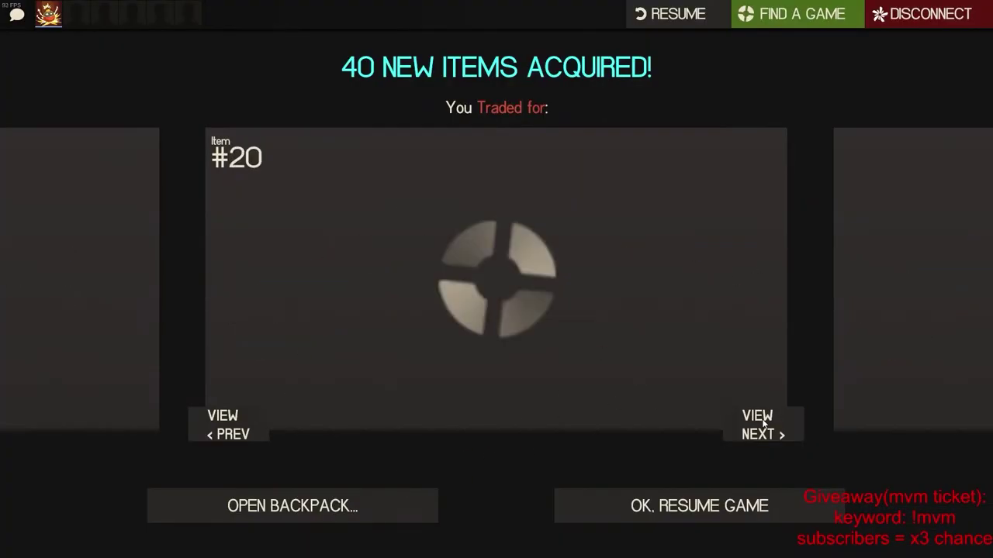
left_click(763, 423)
left_click(765, 421)
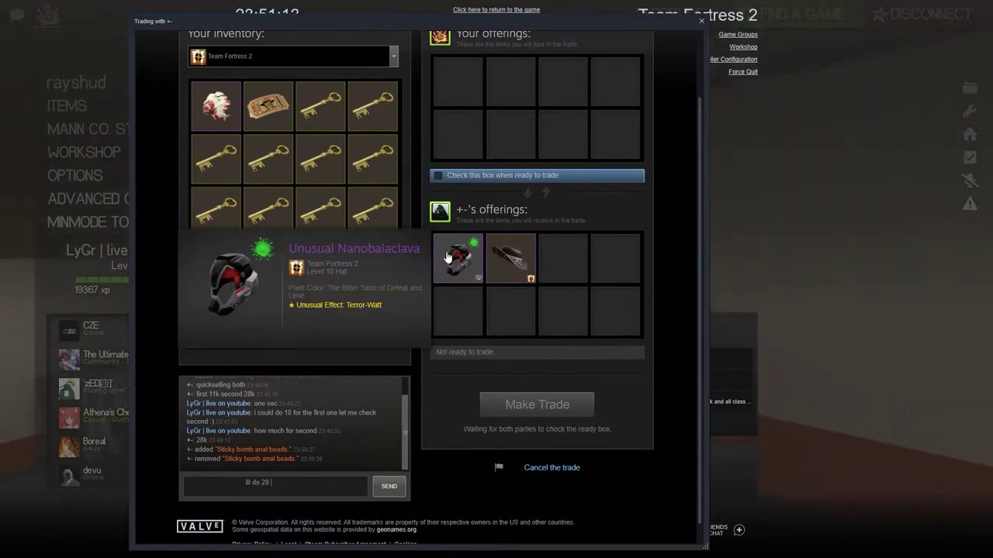
double_click(273, 484)
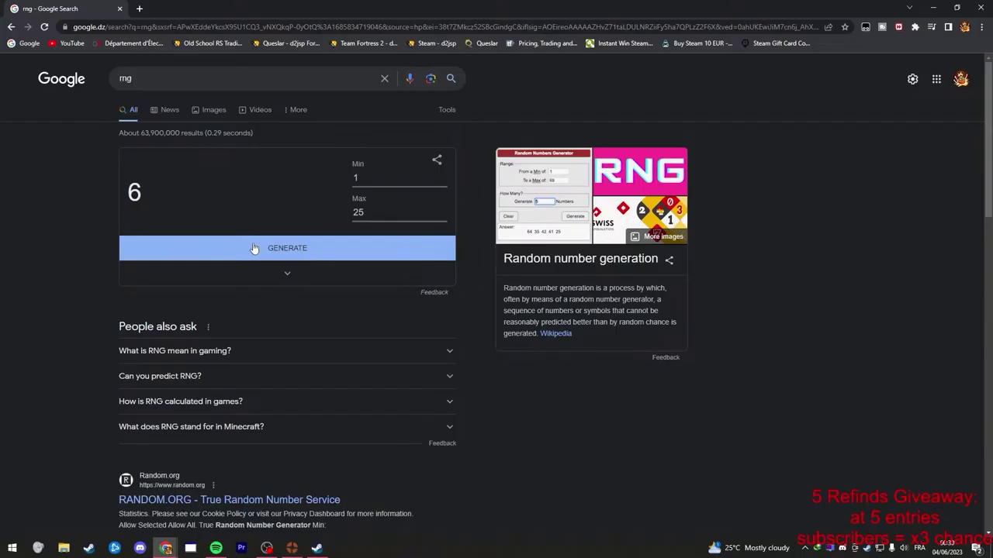
left_click(253, 248)
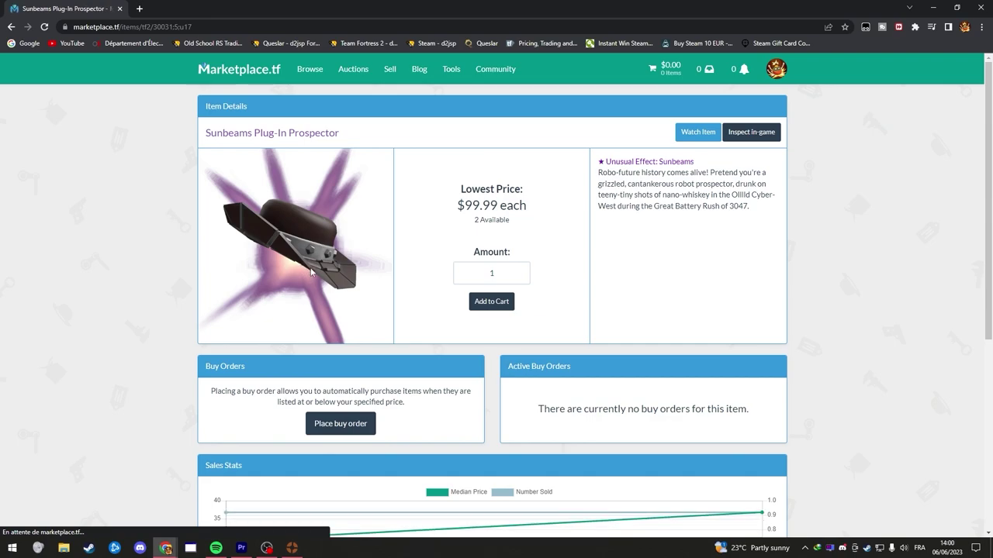
scroll(504, 407, "down", 5)
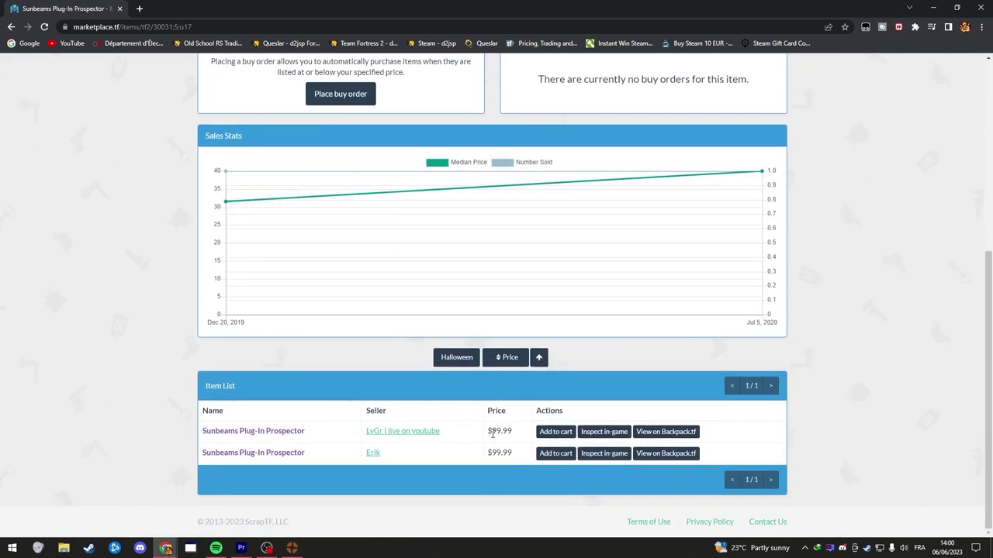
scroll(516, 368, "up", 2)
Go back to the seller dashboard's Your Items list
key("alt+Left")
scroll(339, 254, "down", 1)
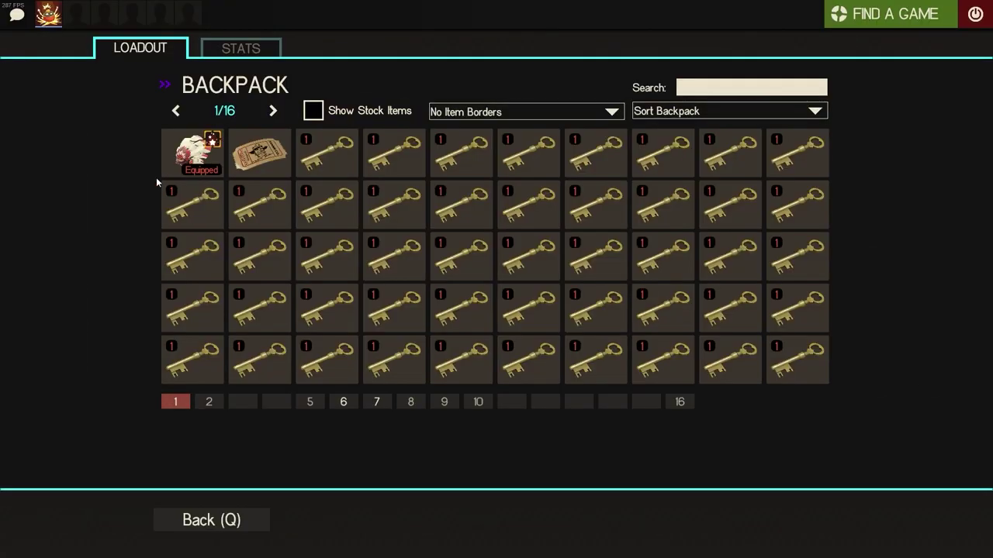
scroll(267, 178, "down", 1)
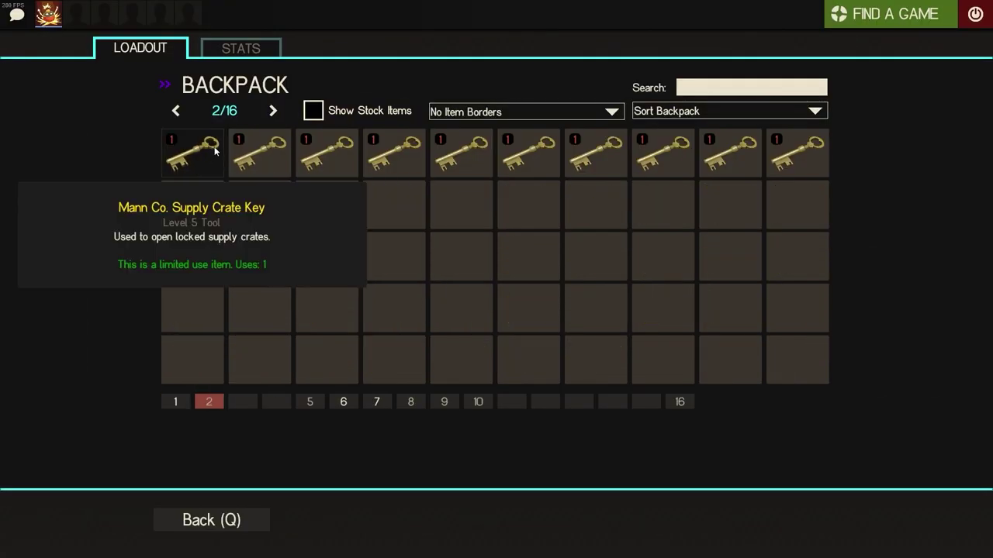
left_click(176, 402)
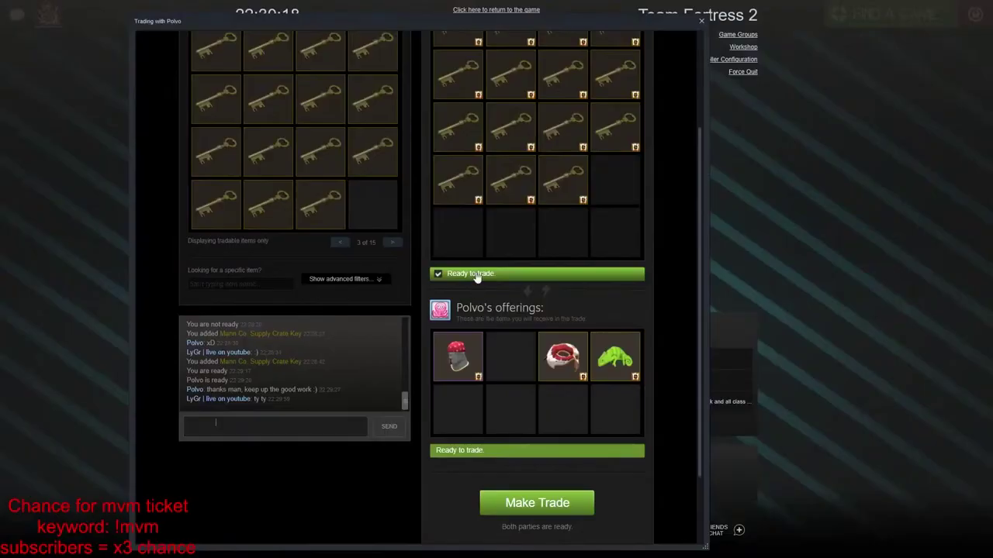
scroll(547, 177, "up", 2)
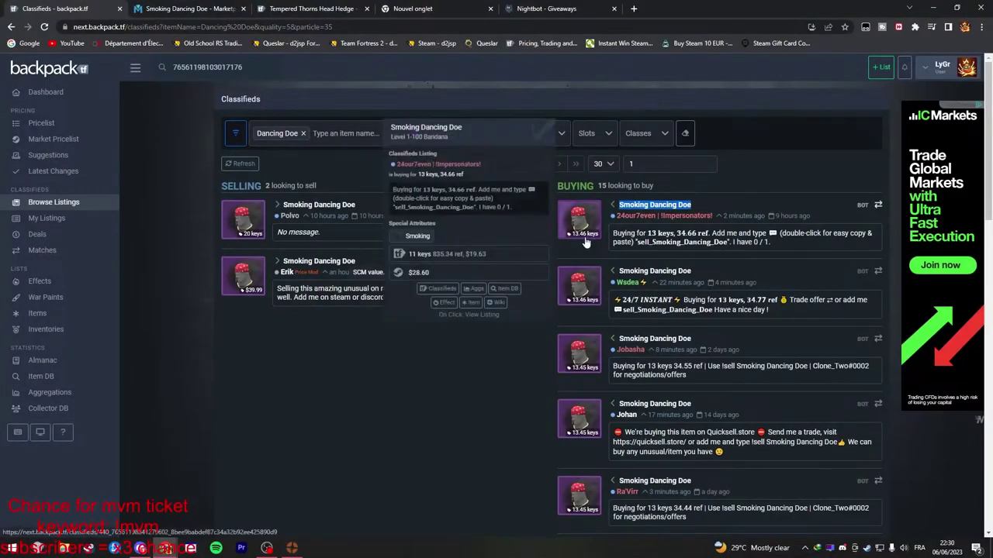
mouse_move(579, 220)
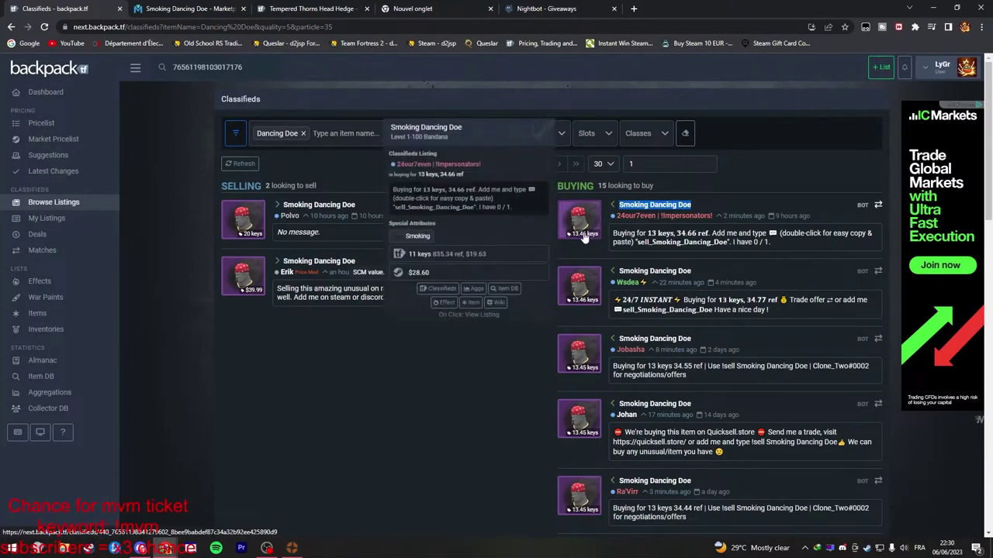
Compare the Smoking Dancing Doe's $39.99 page with backpack.tf, then show 39.99*0.9/1.99
left_click(190, 9)
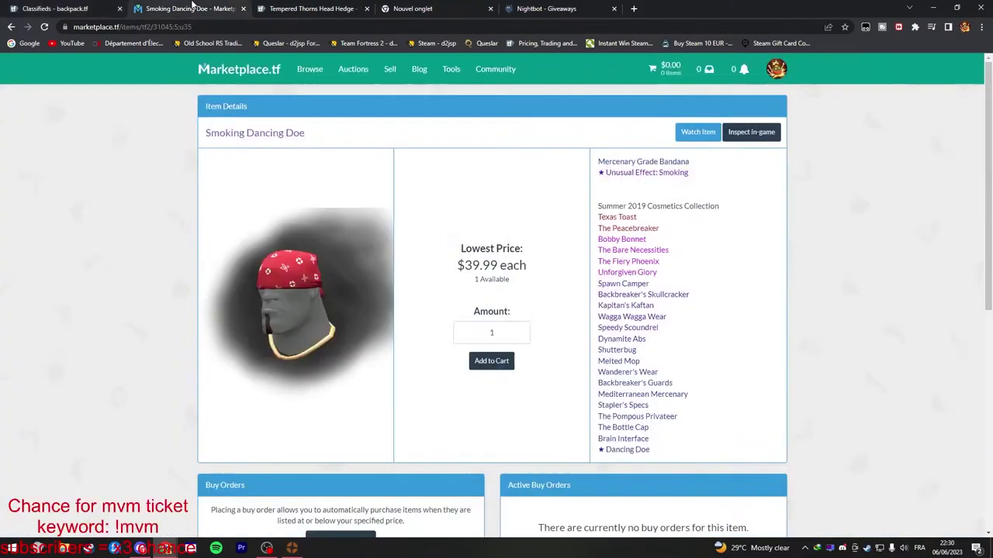
scroll(357, 342, "down", 5)
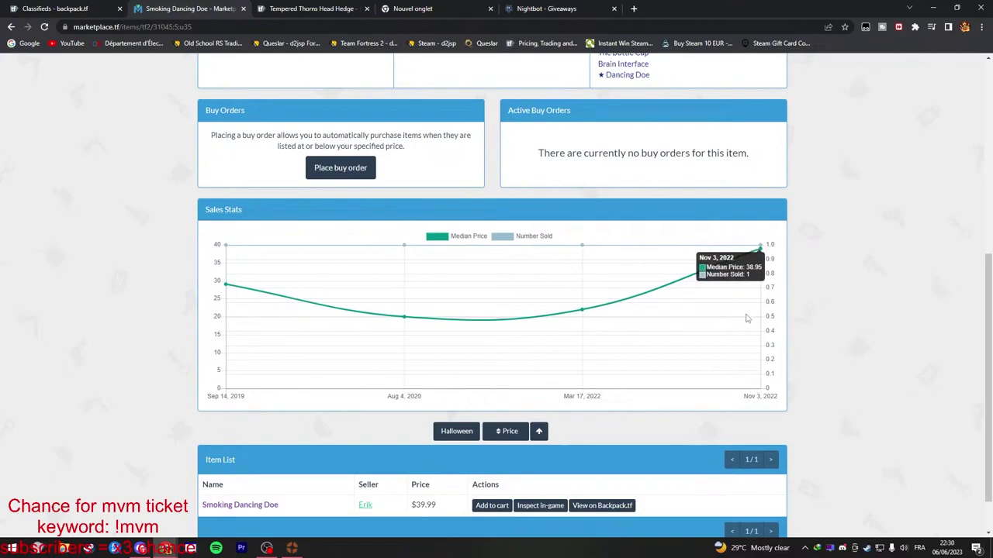
scroll(454, 435, "down", 1)
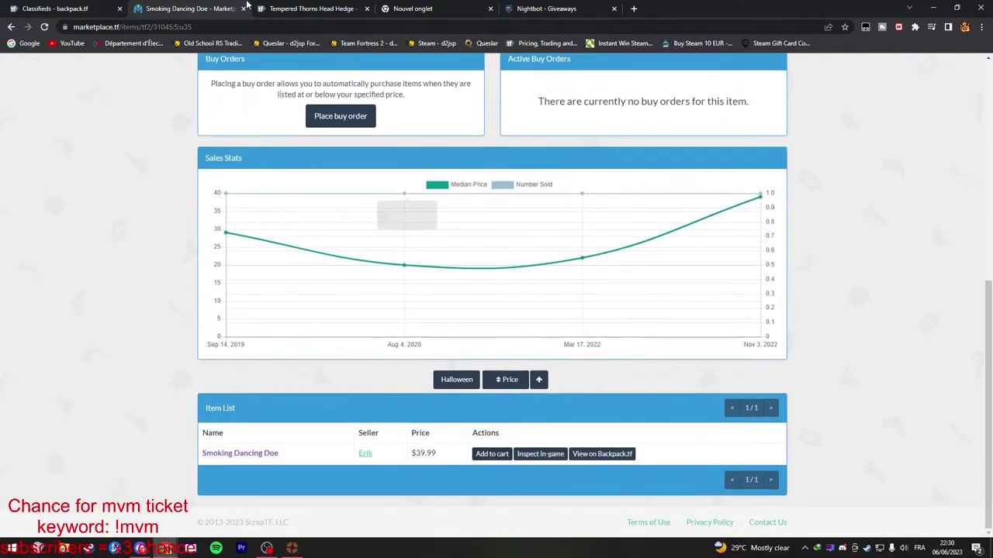
left_click(76, 7)
left_click(410, 8)
type("39.99*0.9/1.99")
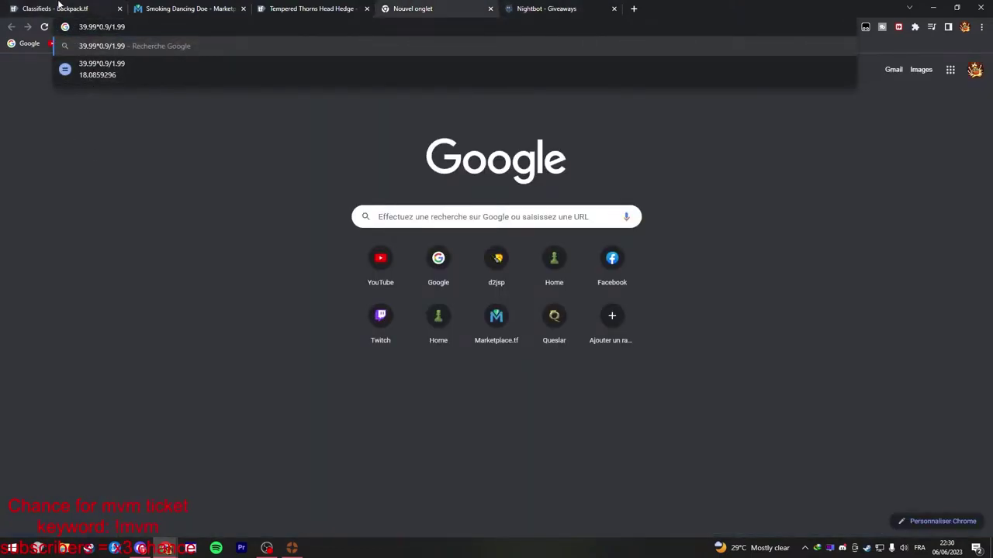
Switch from the calculation to backpack.tf Classifieds, then back to Team Fortress 2
left_click(59, 8)
key("alt+Tab")
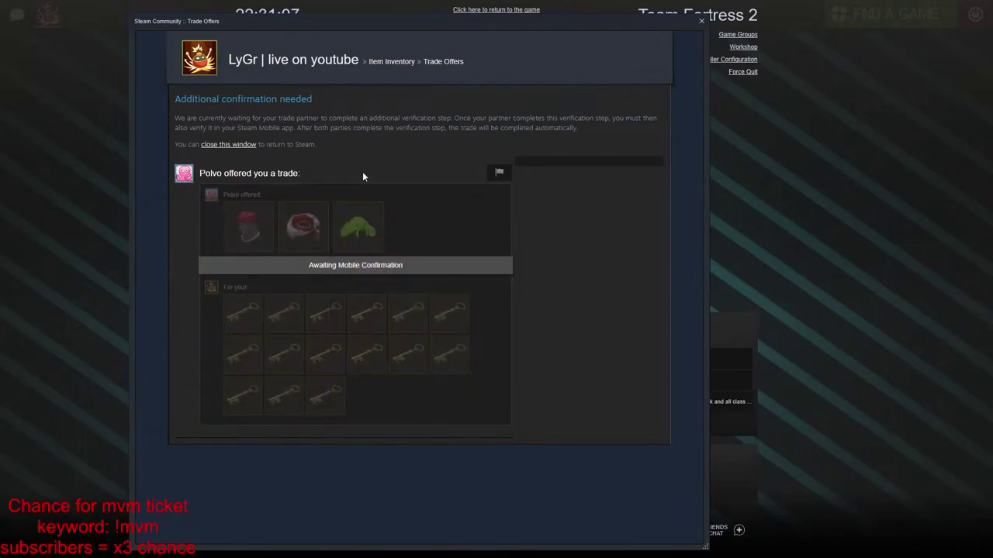
Close the trade overlay, view the three newly acquired items, and return to play
key("shift+Tab")
left_click(734, 425)
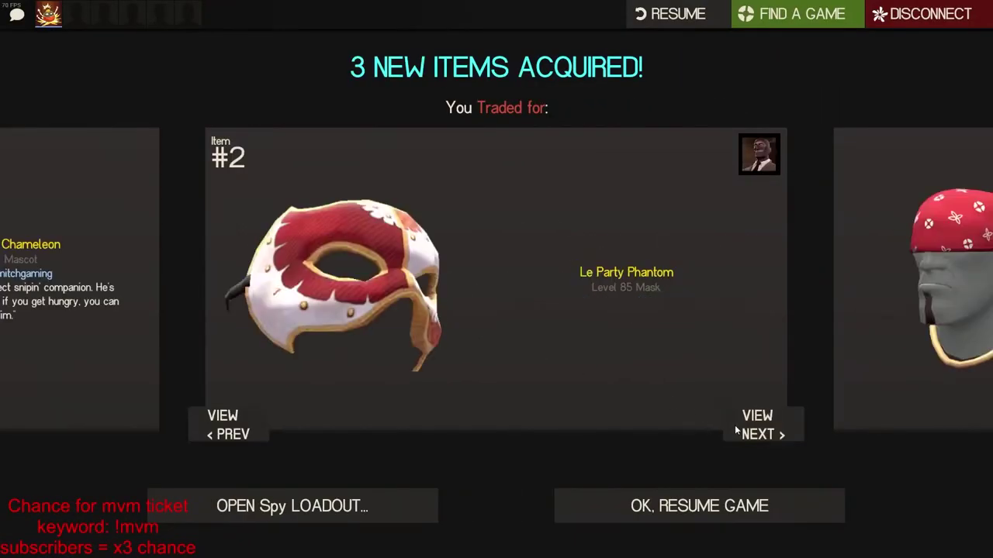
left_click(341, 503)
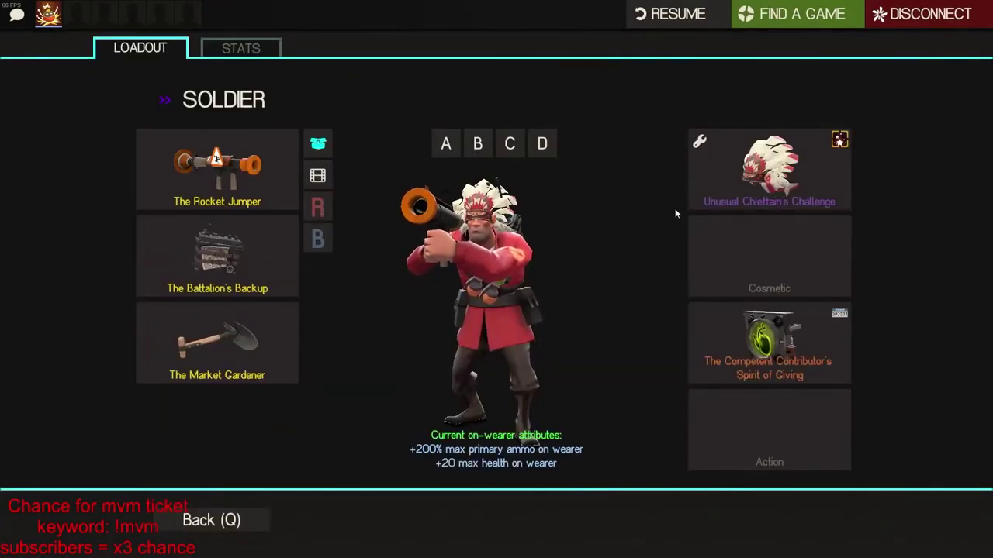
key("Escape")
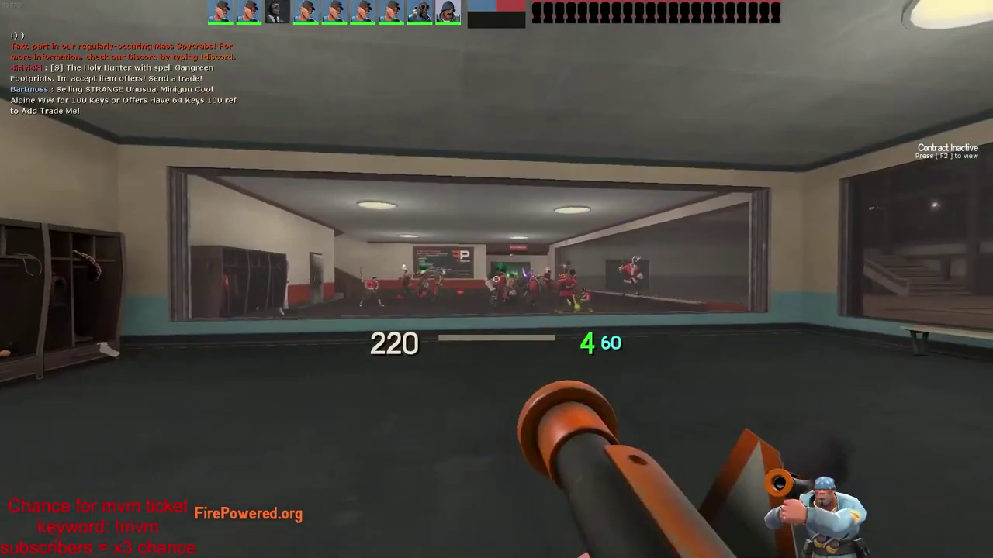
key("w")
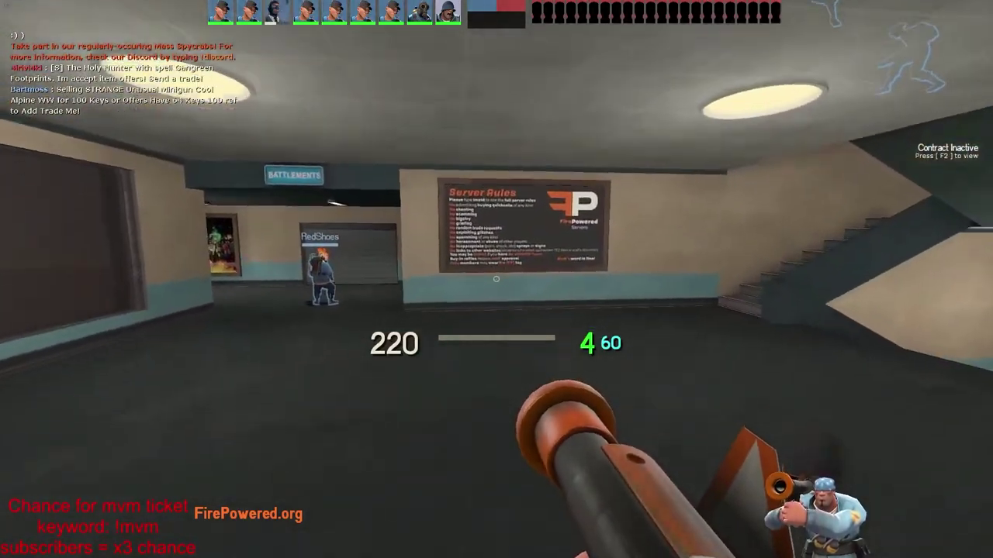
Move the green chameleon and the mask to the last backpack page, 16
key("i")
left_click_drag(665, 357, 791, 267)
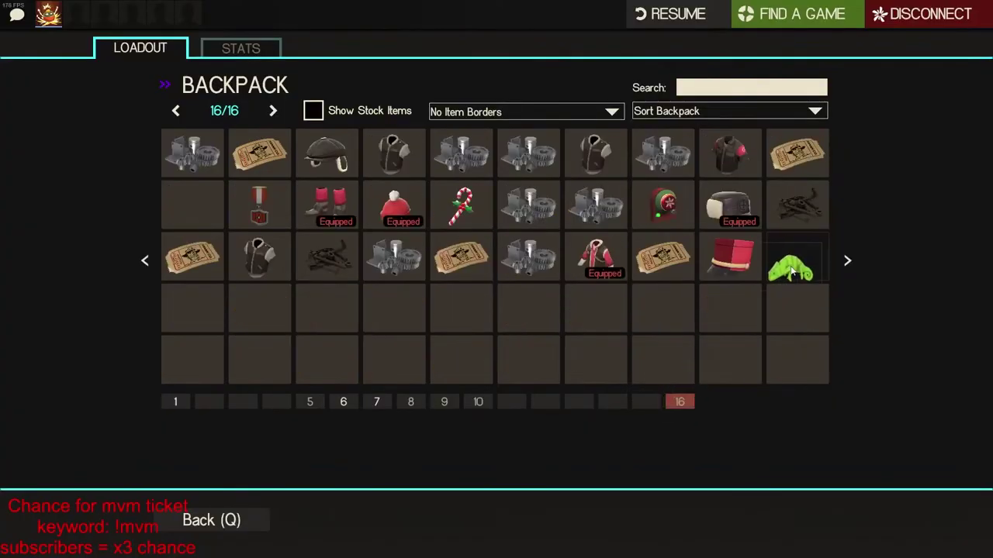
left_click_drag(791, 268, 802, 373)
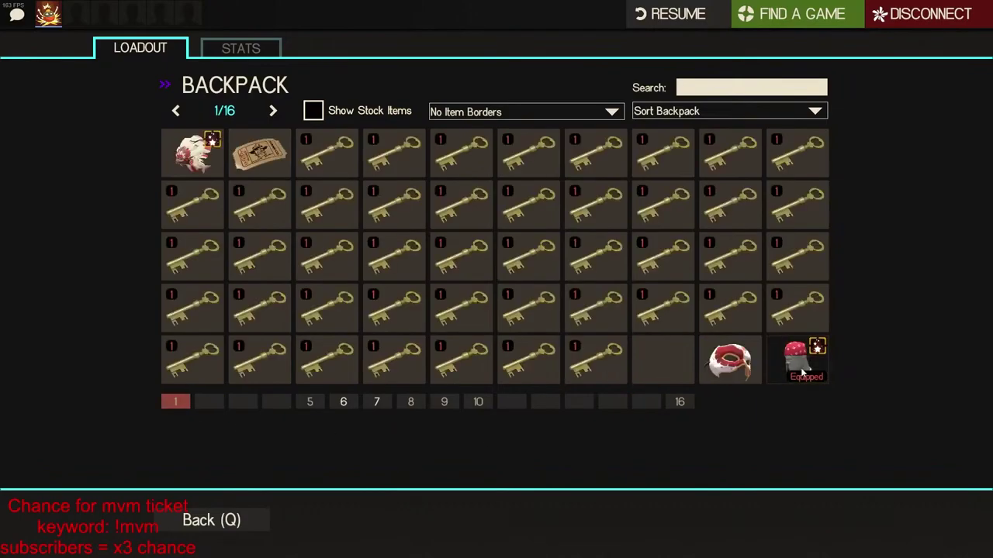
mouse_move(729, 360)
left_mouse_down()
mouse_move(659, 366)
mouse_move(193, 206)
left_mouse_up()
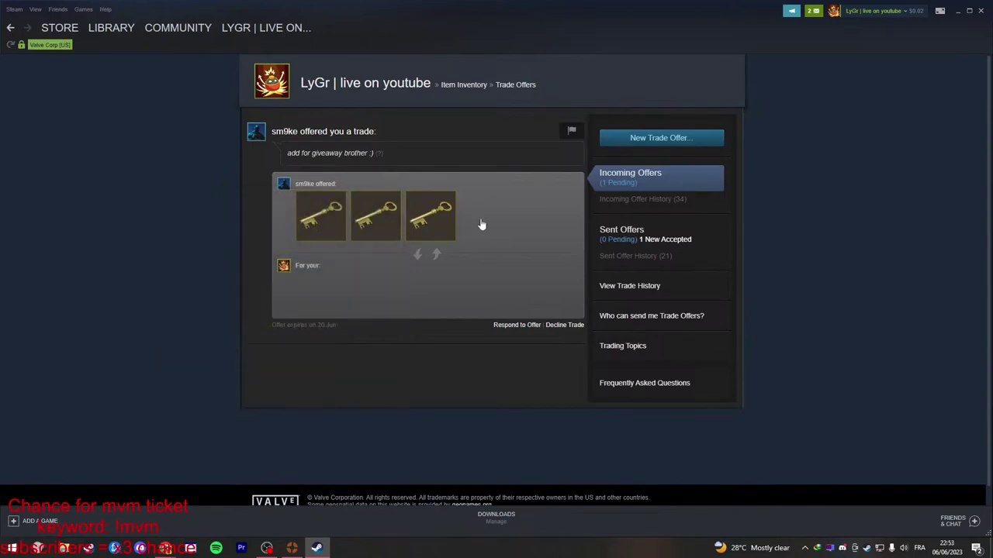
Counter sm9ke's three-key giveaway offer so you take one key, and send it
left_click(813, 11)
left_click(763, 101)
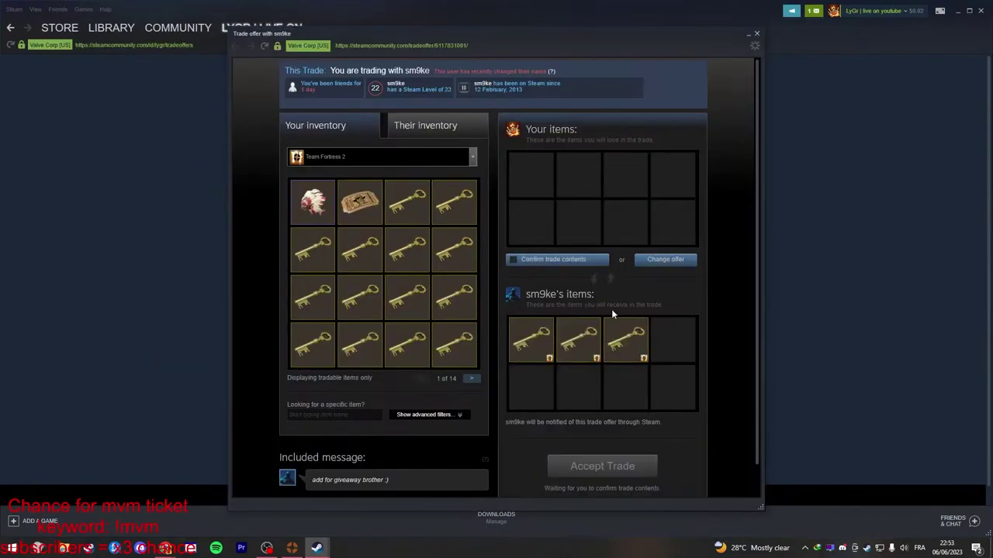
left_click(663, 260)
left_click(625, 337)
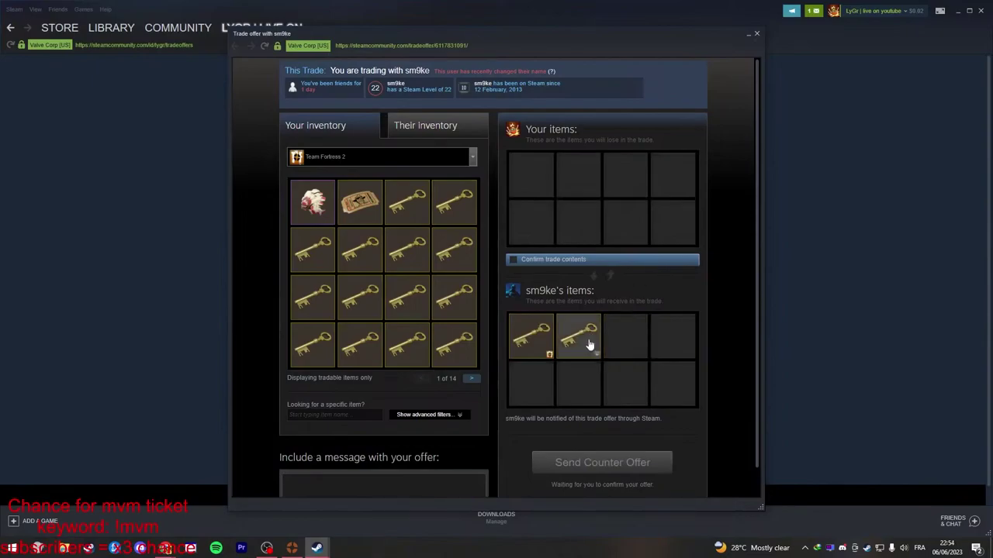
left_click(547, 261)
left_click(610, 460)
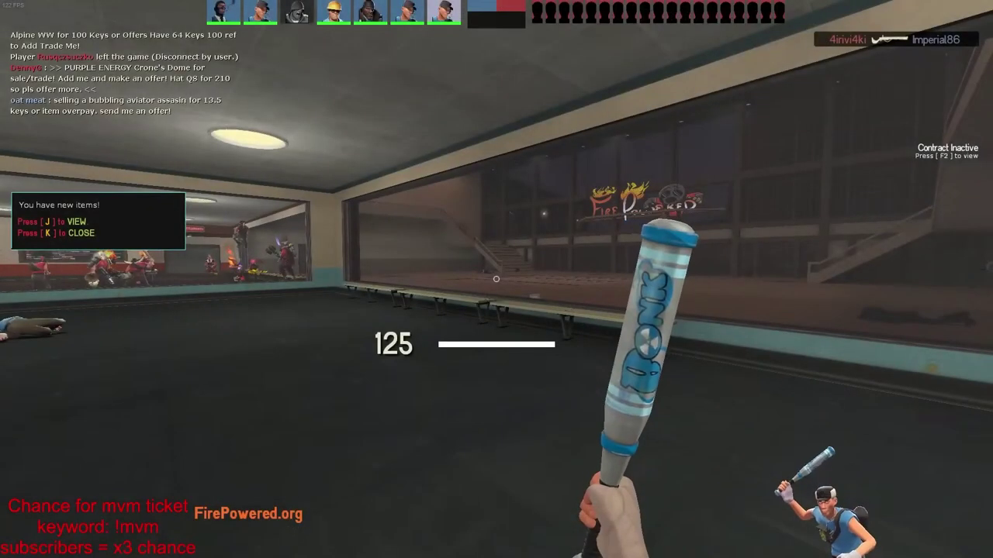
Move the newly acquired key to the last backpack page
key("j")
left_click(299, 510)
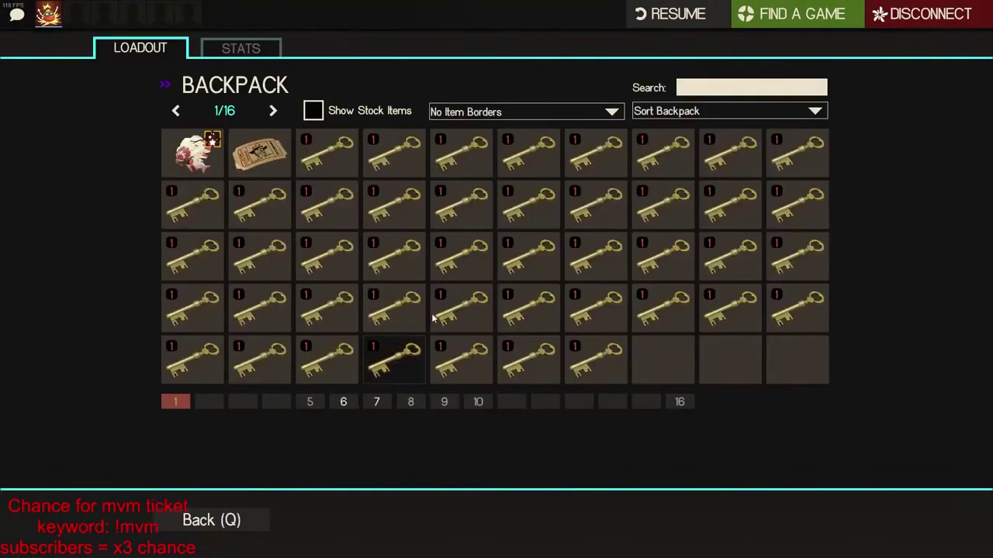
mouse_move(665, 365)
left_mouse_down()
mouse_move(649, 378)
mouse_move(268, 311)
left_mouse_up()
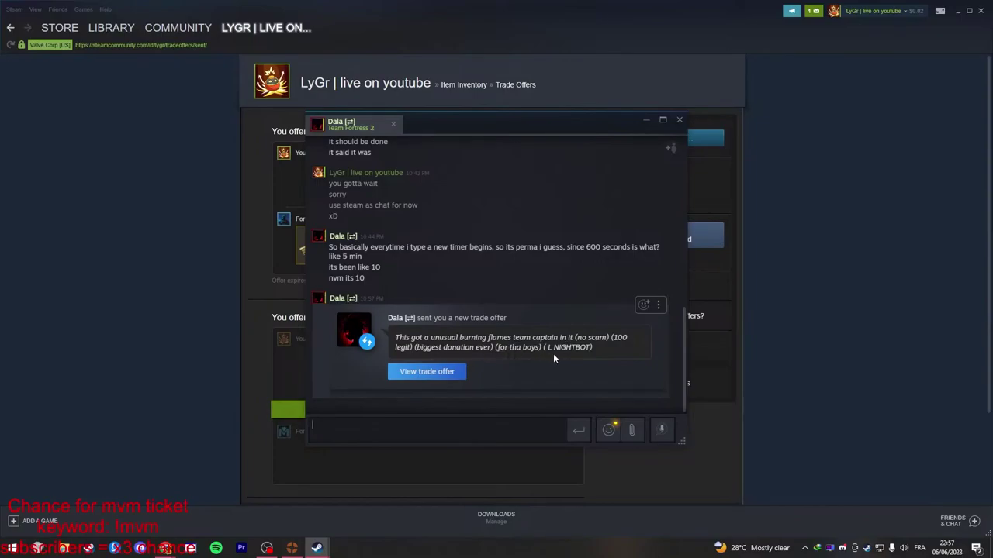
Open Yuri's incoming trade offer for the Aces High Whoopee Cap
left_click(429, 374)
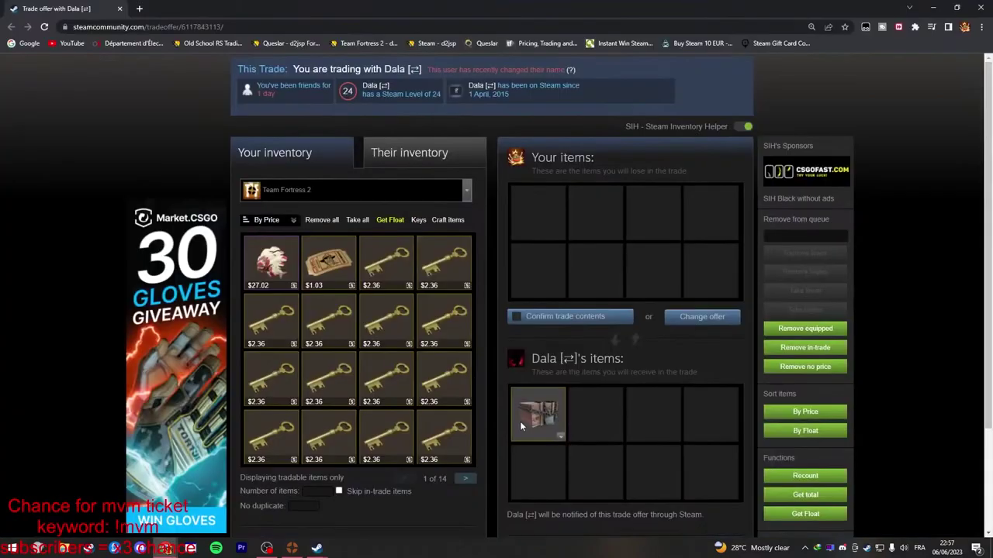
scroll(544, 399, "down", 2)
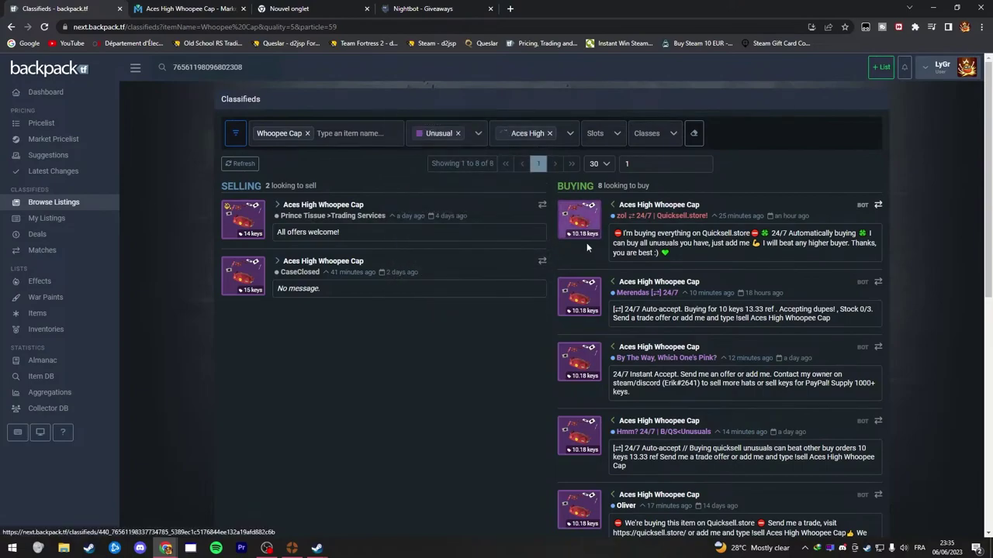
mouse_move(243, 219)
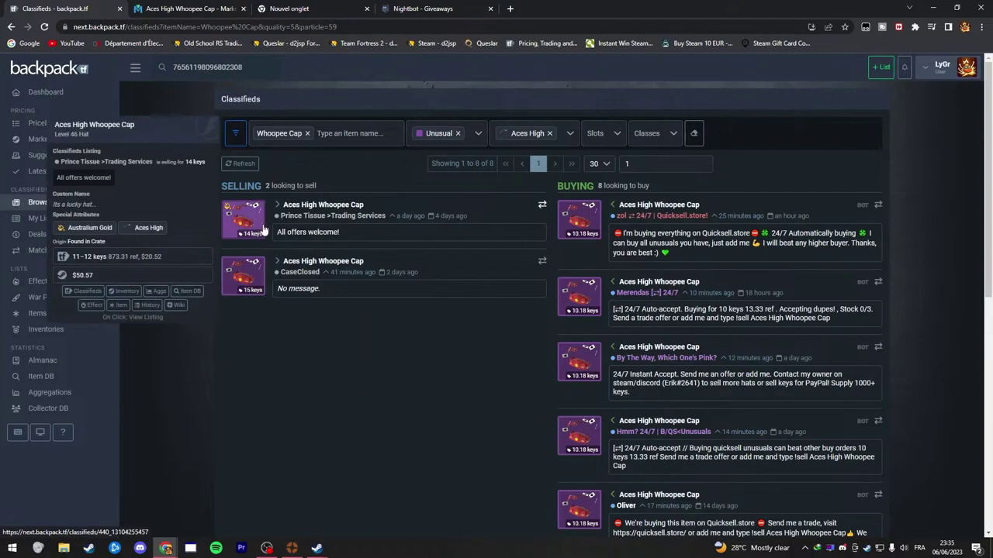
Check the Aces High Whoopee Cap's marketplace page, close the giveaways tab, and return to backpack.tf
left_click(177, 8)
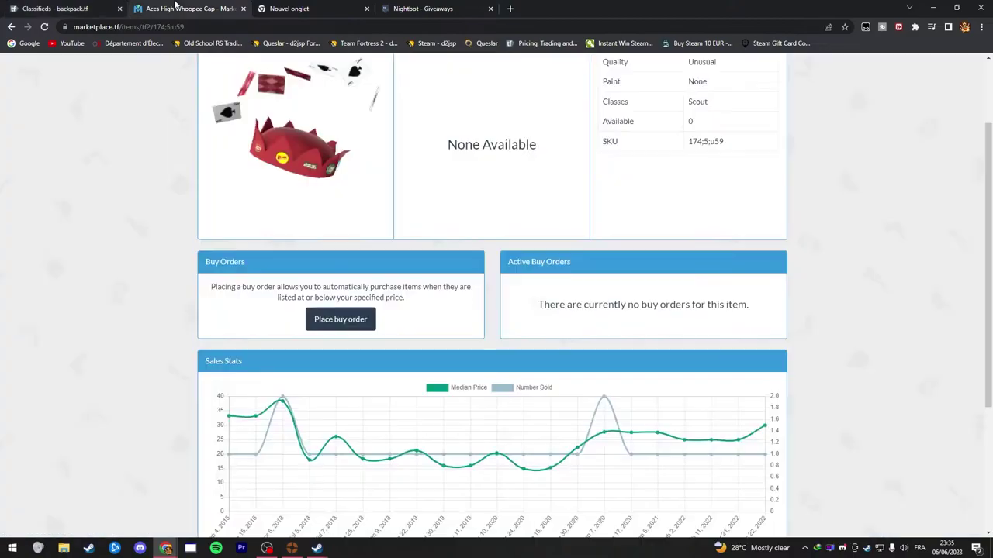
scroll(543, 364, "down", 2)
scroll(566, 372, "down", 1)
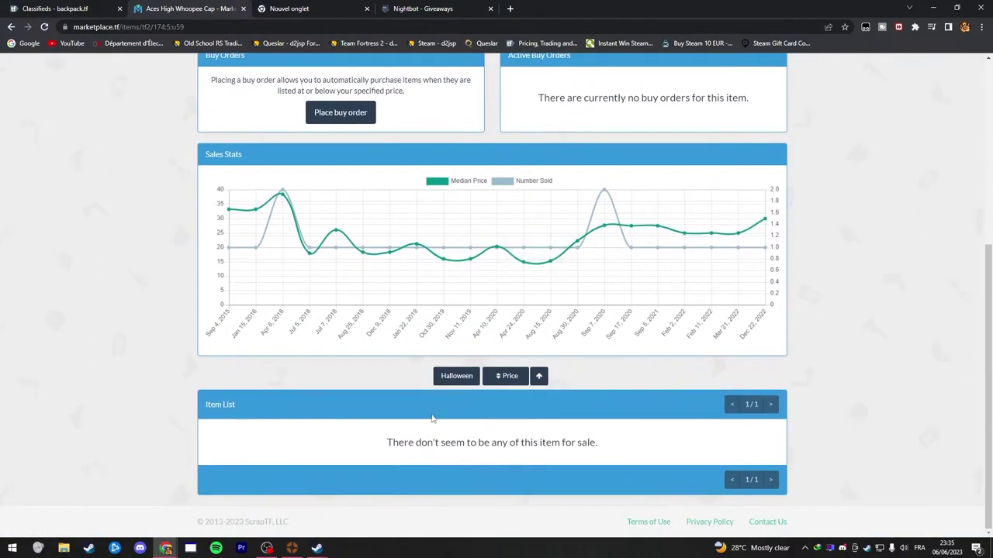
scroll(659, 442, "up", 2)
scroll(728, 446, "up", 1)
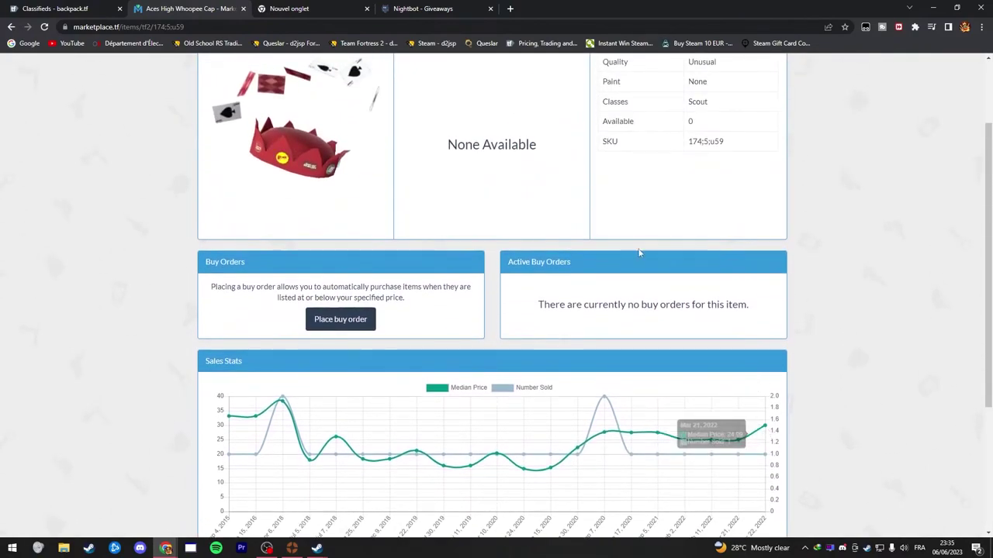
left_click(423, 9)
left_click(490, 8)
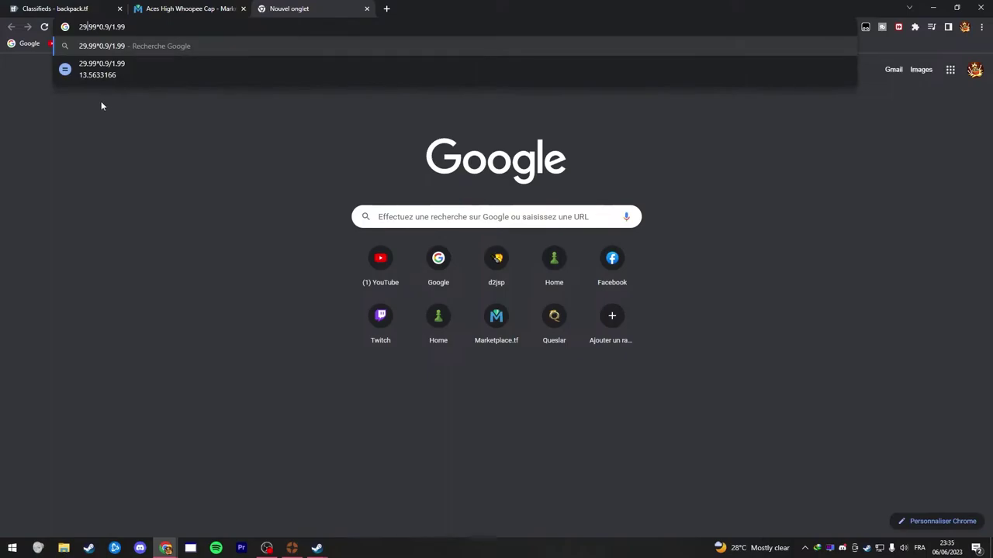
left_click(70, 8)
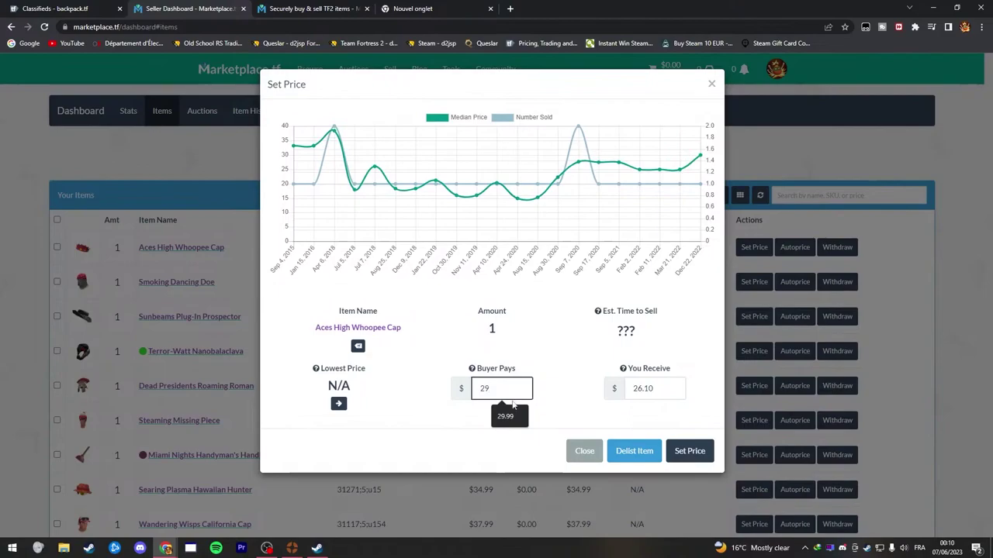
type(".9")
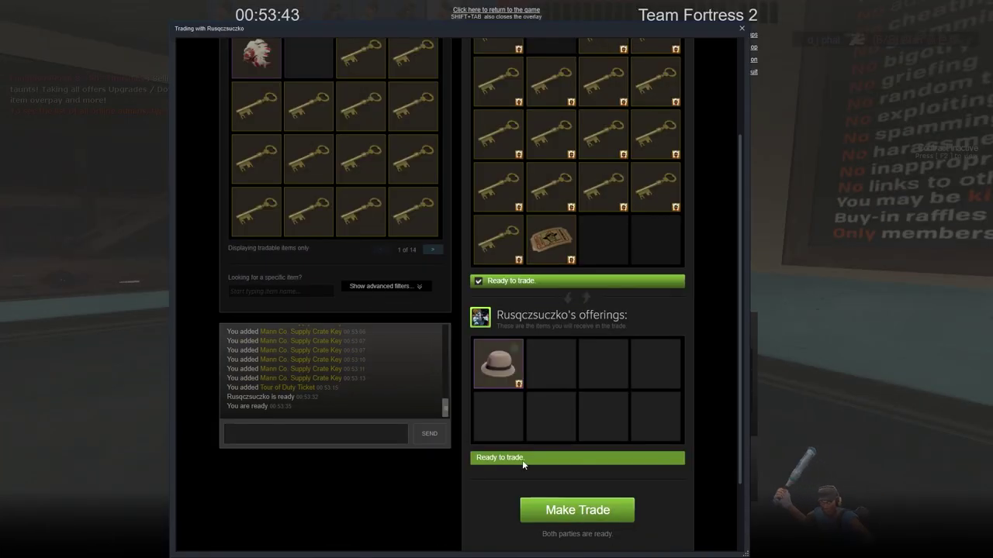
Make the trade of keys and a ticket for the other trader's hat
left_click(577, 509)
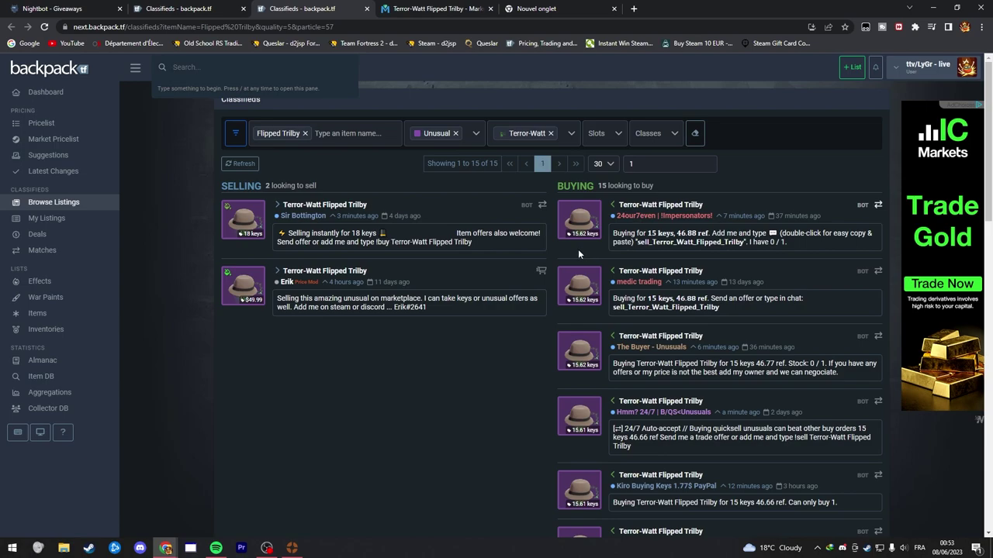
mouse_move(578, 220)
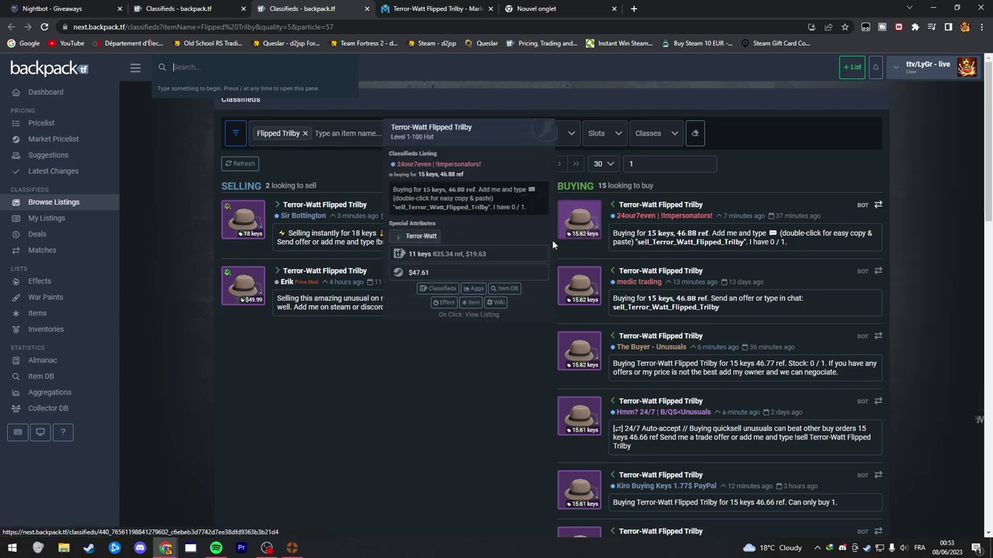
left_click(436, 384)
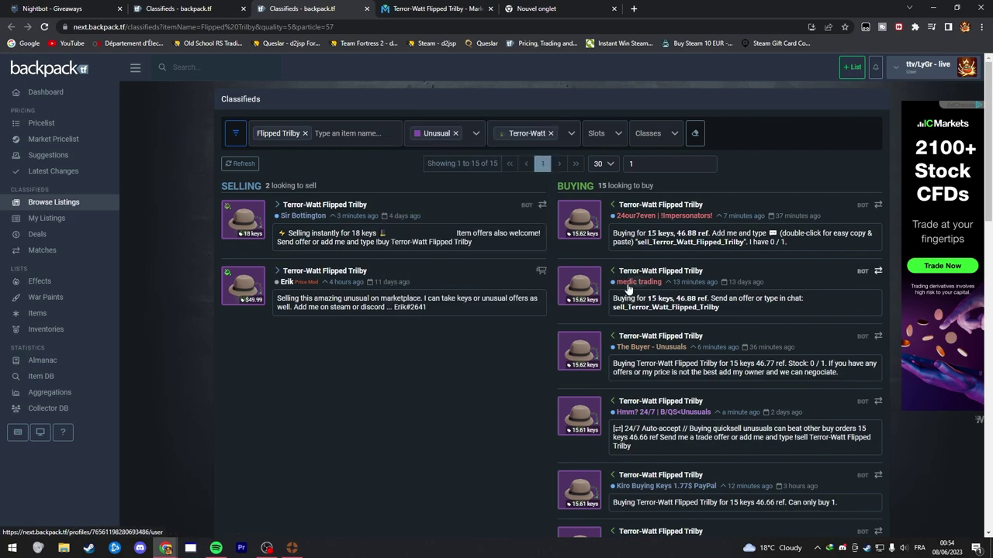
scroll(587, 235, "down", 2)
scroll(586, 318, "down", 3)
scroll(585, 318, "down", 2)
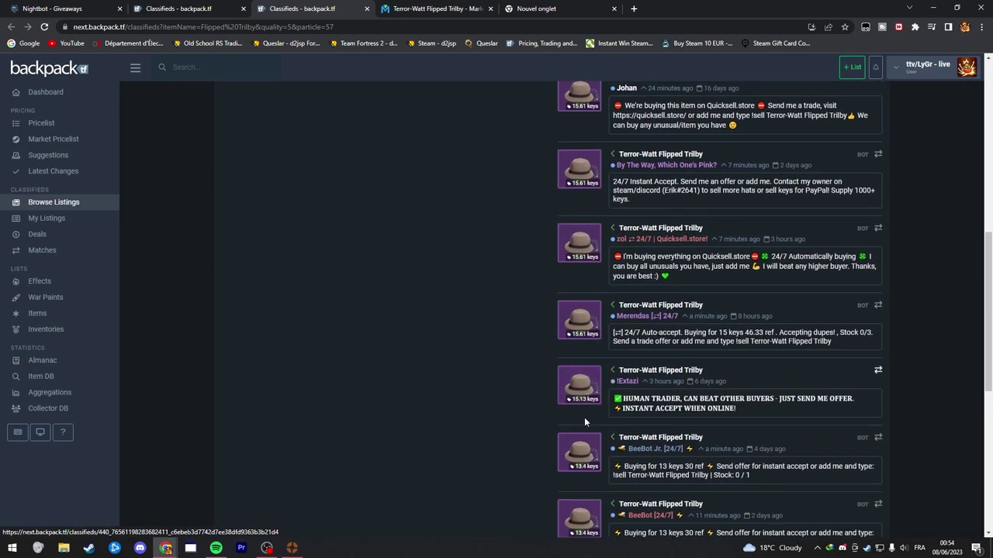
scroll(584, 417, "down", 1)
scroll(571, 359, "up", 3)
scroll(574, 311, "up", 3)
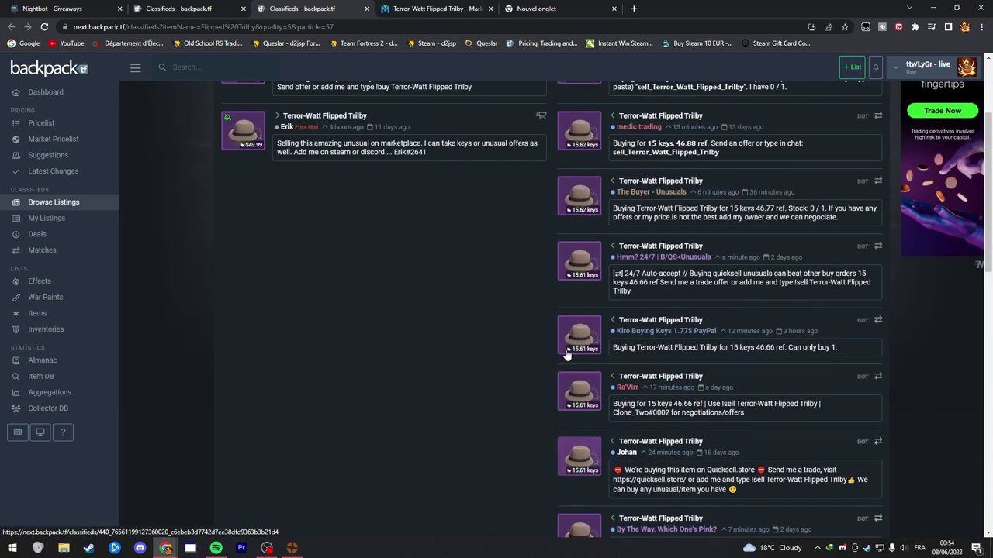
scroll(577, 266, "up", 3)
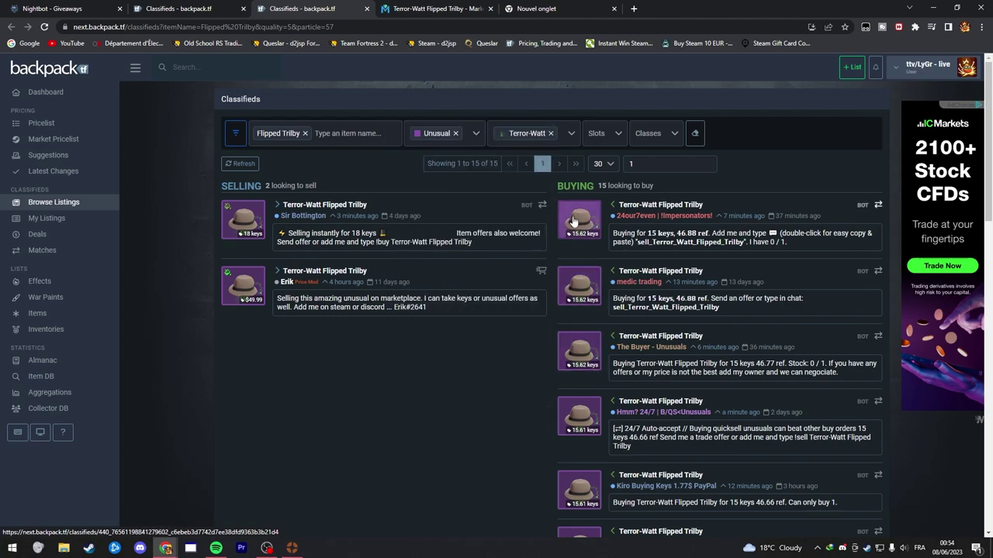
Convert the $49.99 Terror-Watt Flipped Trilby price to keys: 49.99*0.9/1.99 ≈ 22.6
left_click(430, 9)
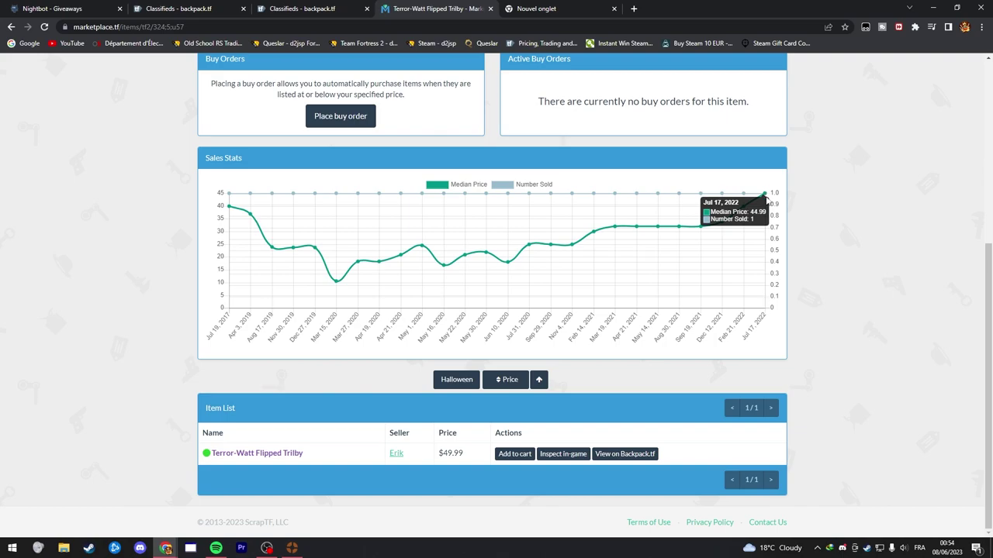
left_click(506, 8)
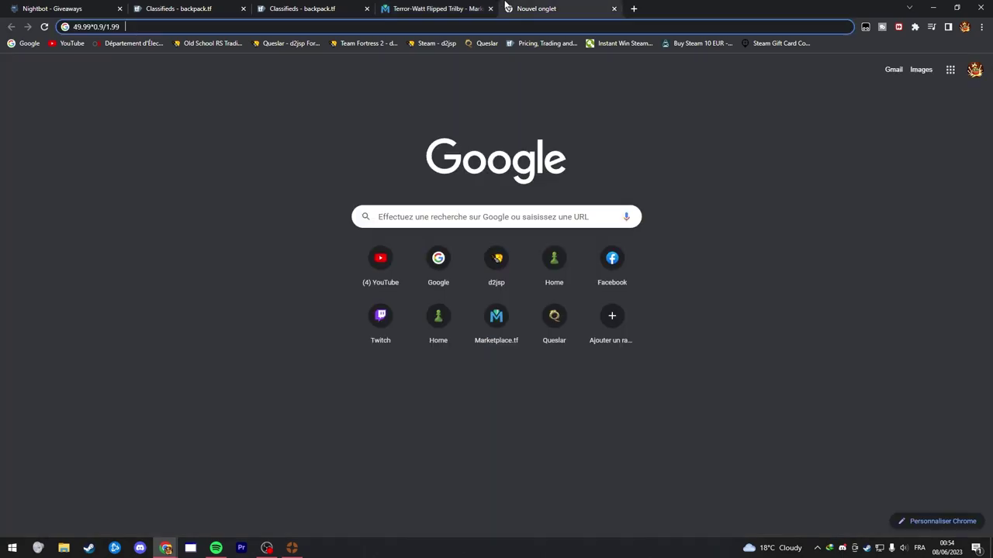
left_click(85, 26)
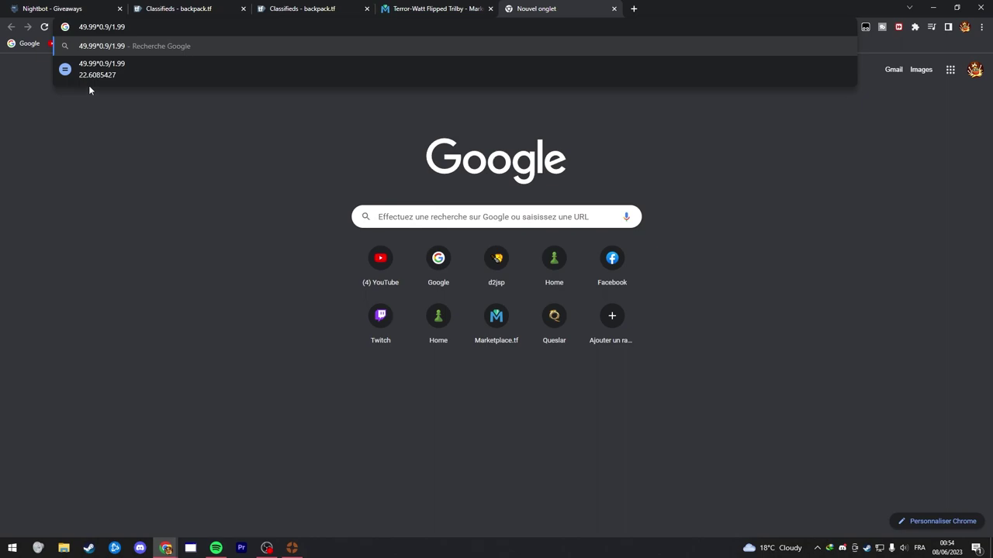
left_click(438, 9)
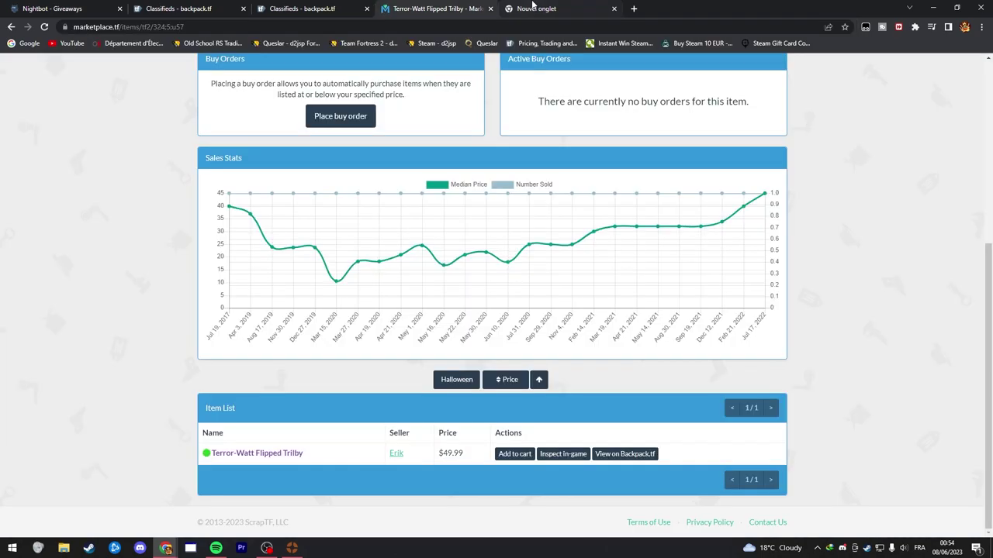
left_click_drag(443, 455, 477, 462)
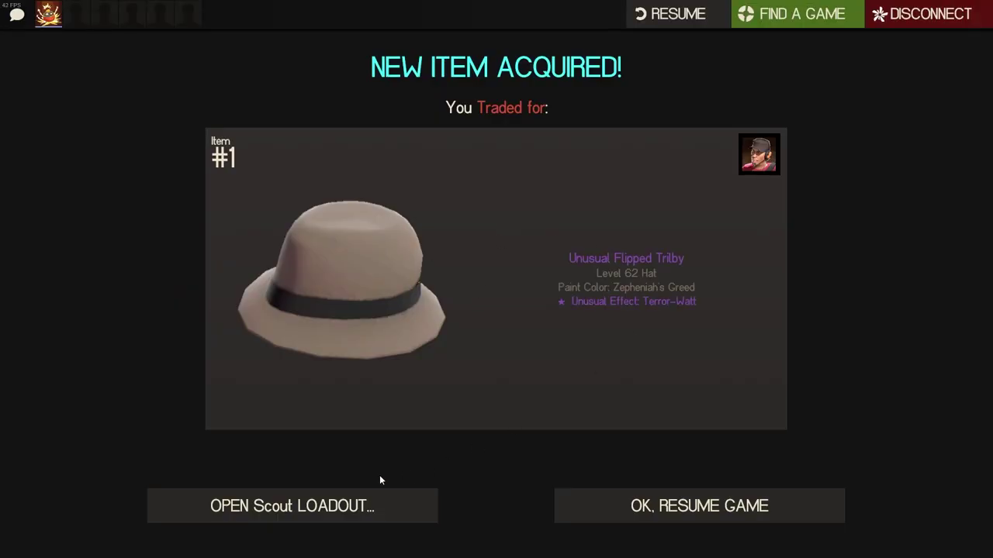
View the Terror-Watt Flipped Trilby in the Scout loadout, then switch to the browser
left_click(327, 511)
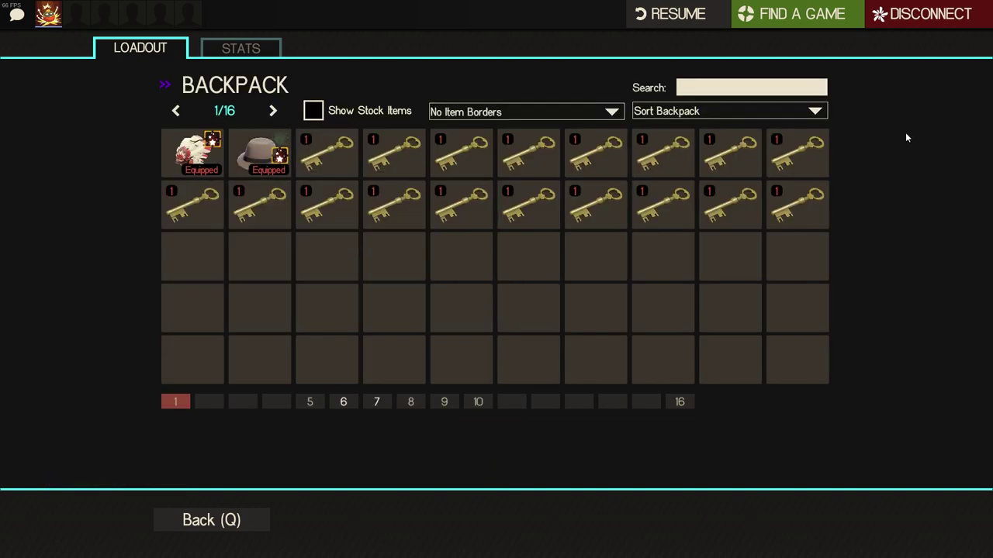
key("alt+Tab")
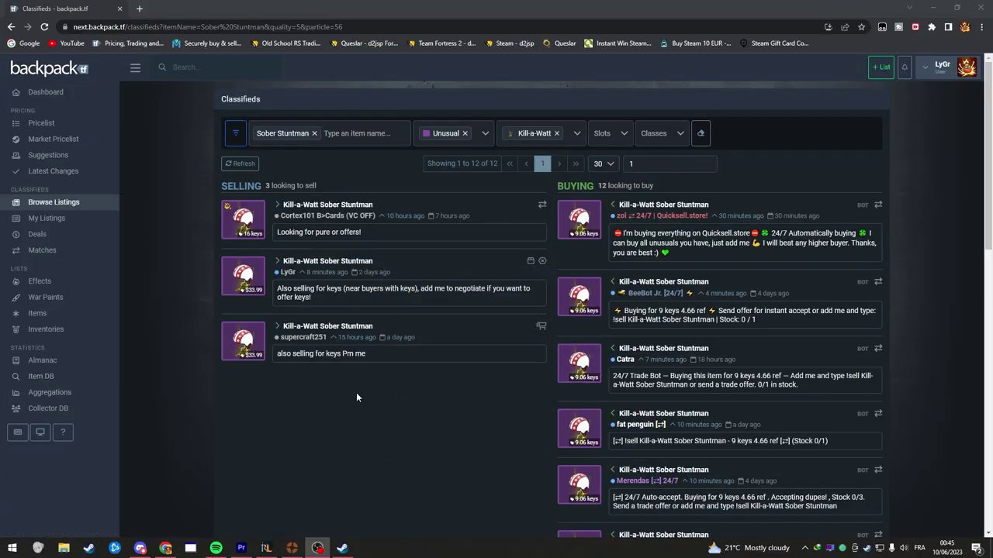
left_click(342, 548)
scroll(380, 138, "up", 1)
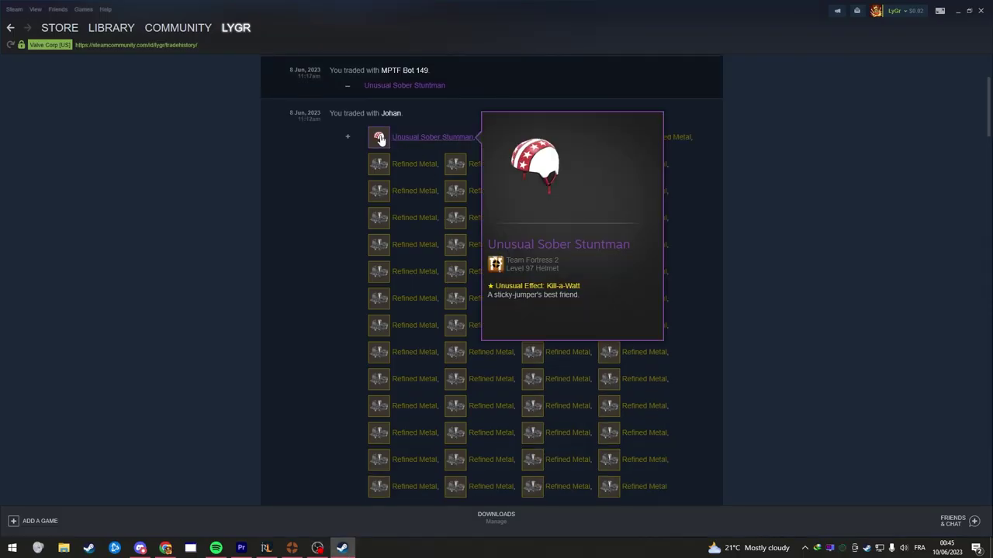
scroll(647, 364, "down", 2)
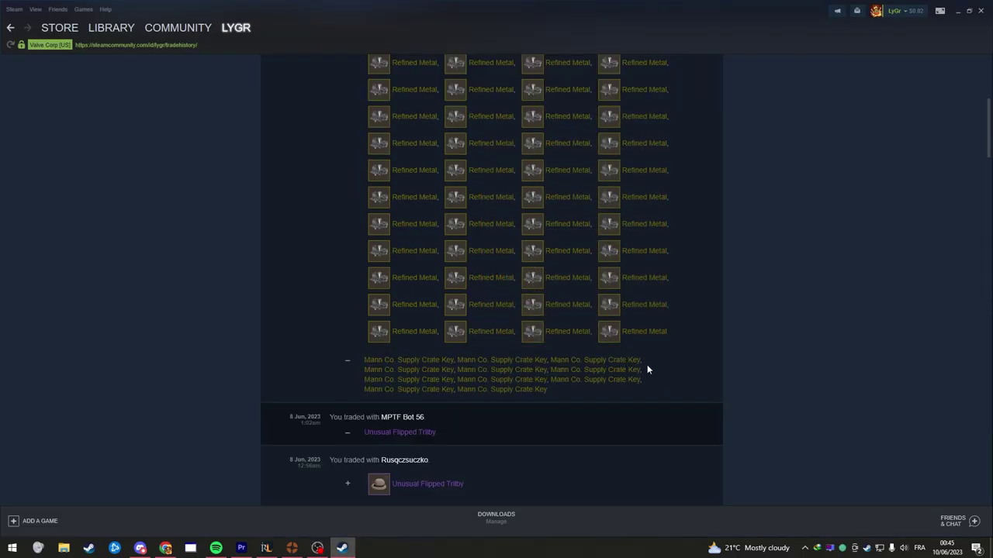
scroll(654, 386, "up", 1)
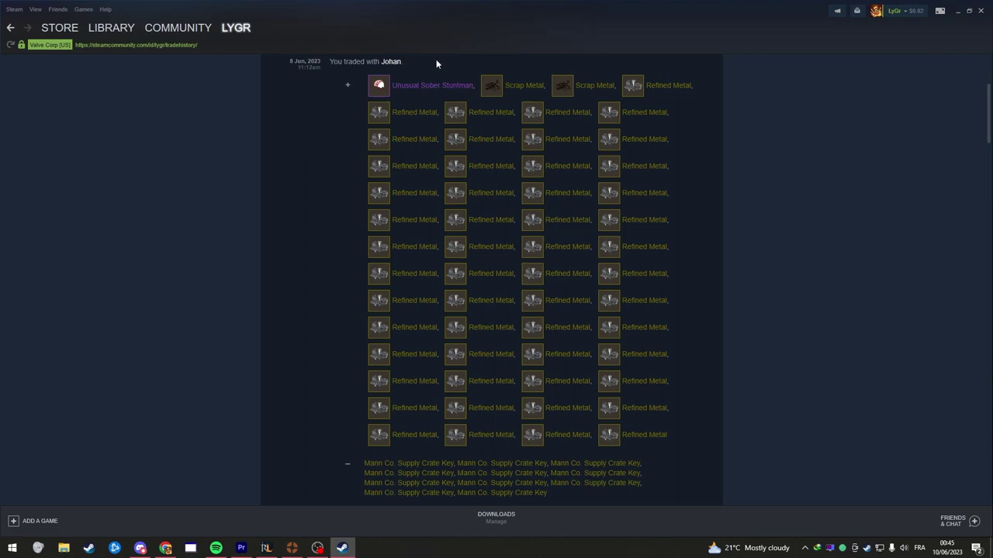
left_click(165, 548)
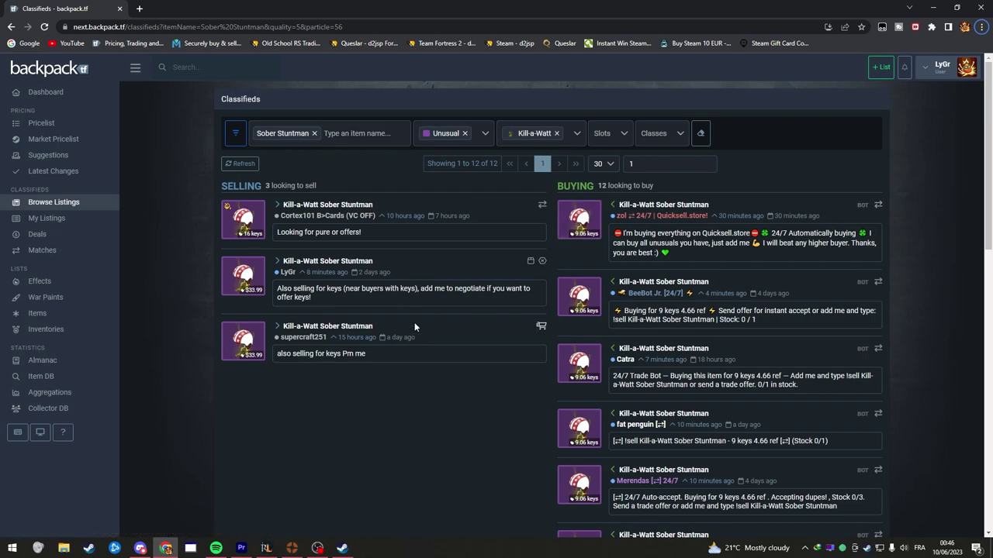
Add the $33.99 Kill-a-Watt Sober Stuntman to the cart and return to Marketplace.tf
left_click(242, 275)
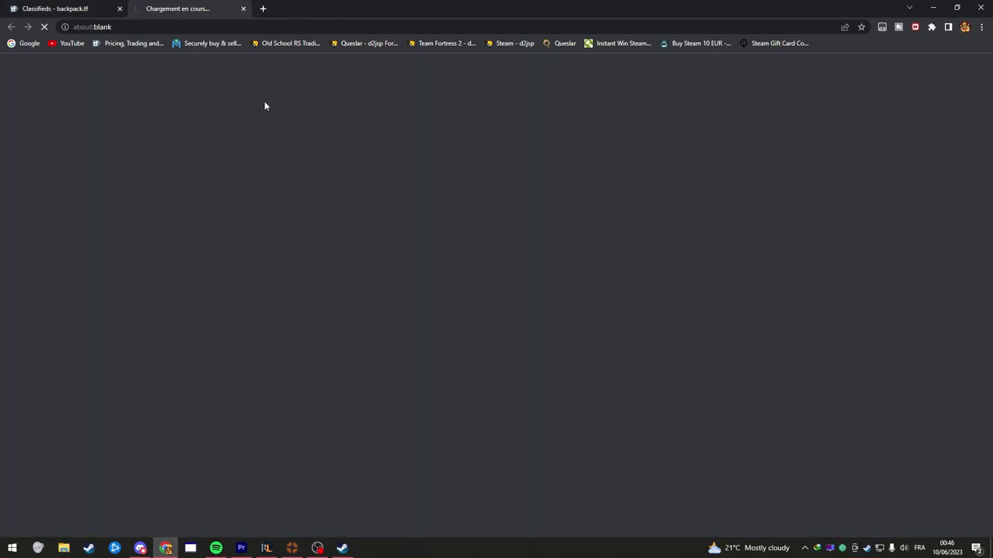
left_click(306, 154)
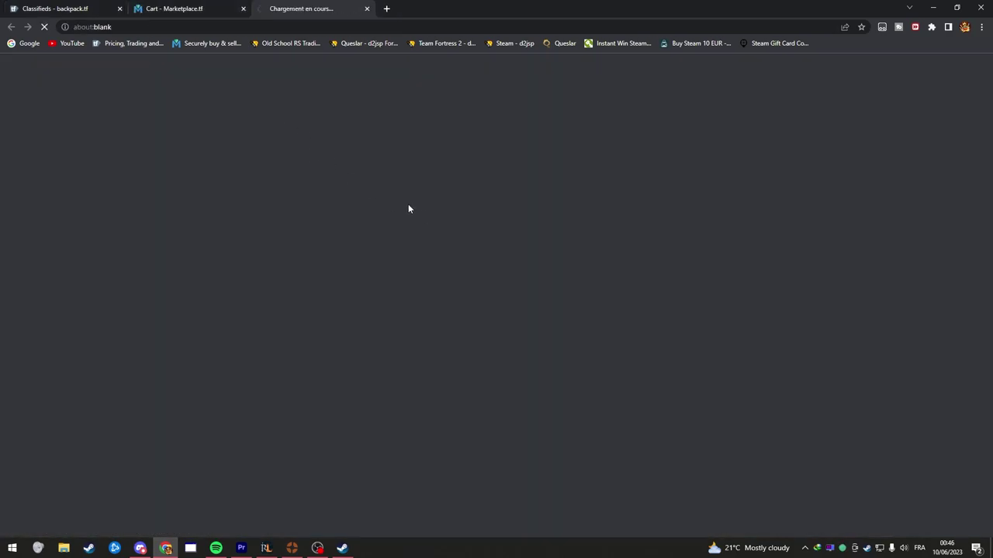
scroll(496, 311, "down", 5)
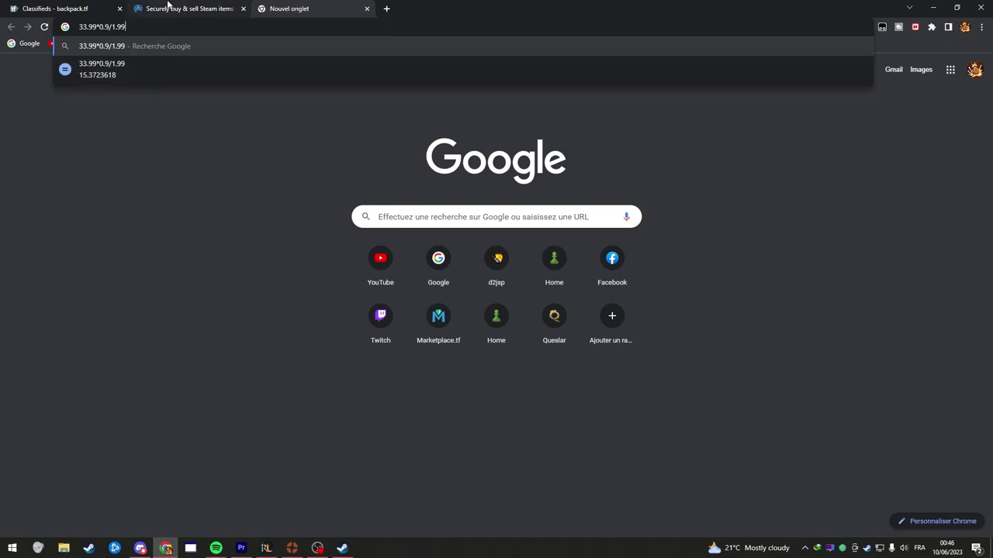
left_click(186, 9)
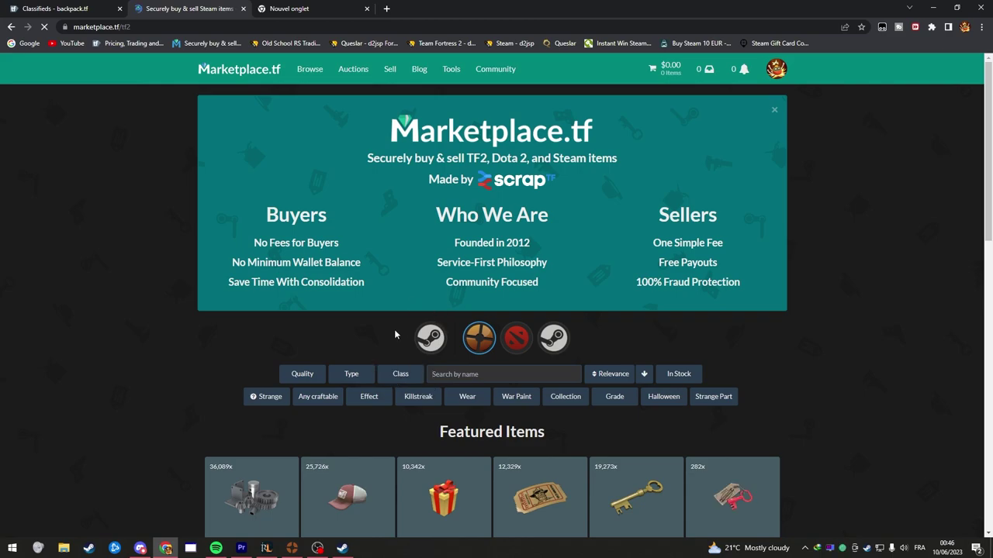
scroll(400, 318, "down", 2)
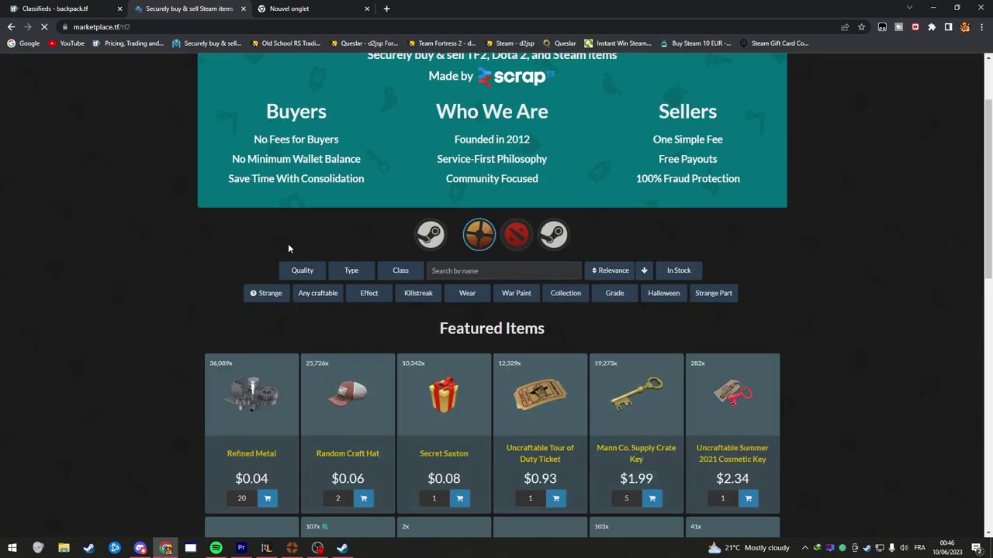
Filter listings to Unusual quality Demoman hats, sorted by ascending price
left_click(304, 271)
left_click(306, 319)
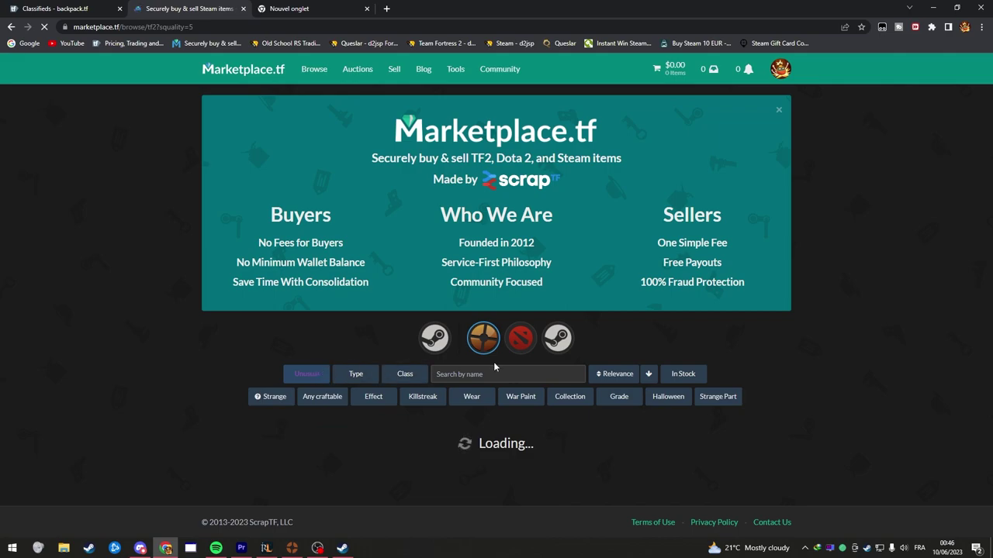
scroll(341, 310, "down", 1)
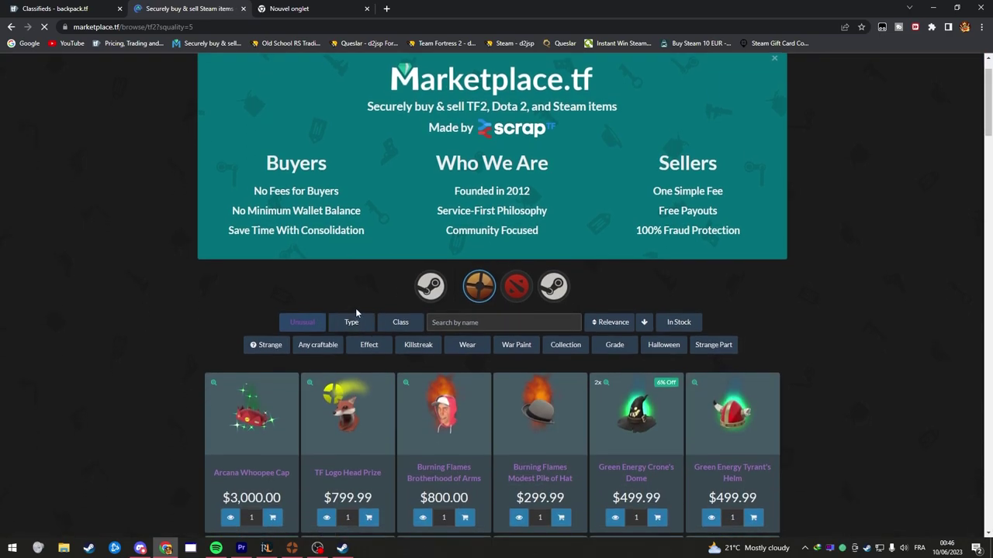
left_click(353, 322)
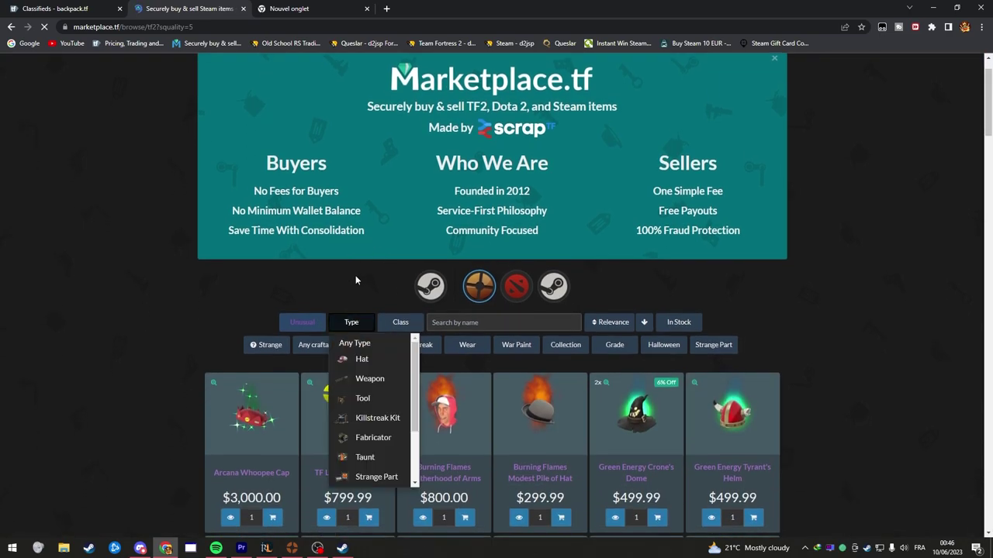
left_click(361, 359)
scroll(452, 204, "down", 2)
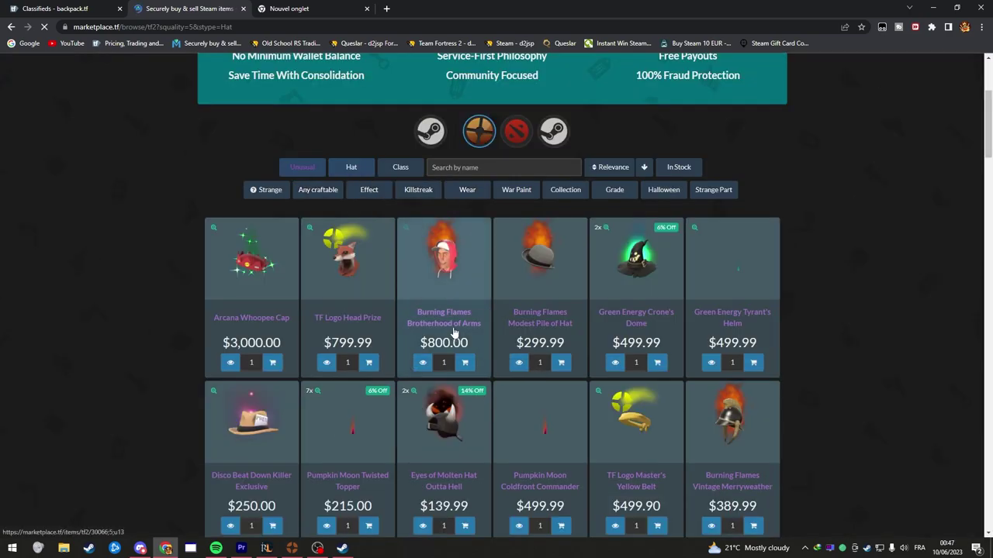
left_click(400, 166)
left_click(411, 261)
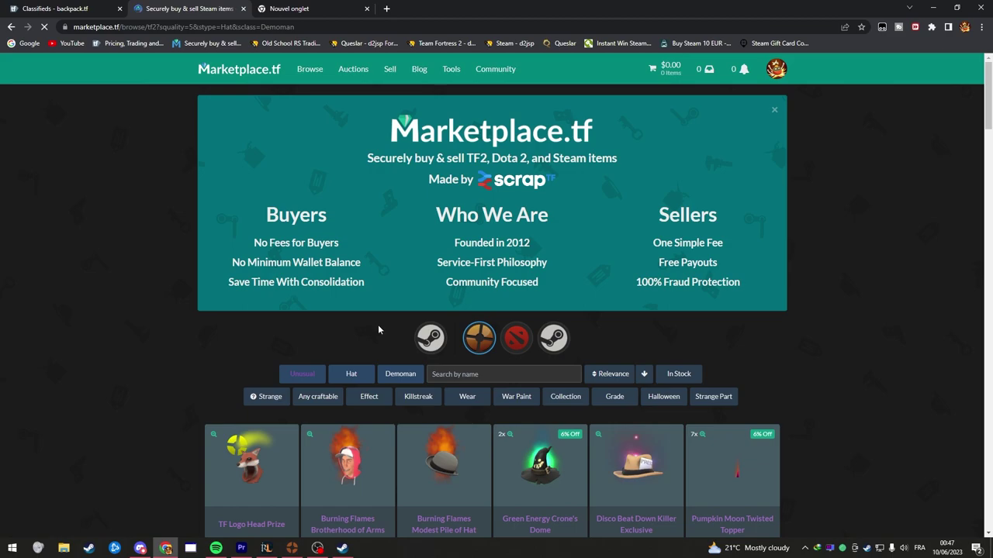
scroll(450, 335, "down", 3)
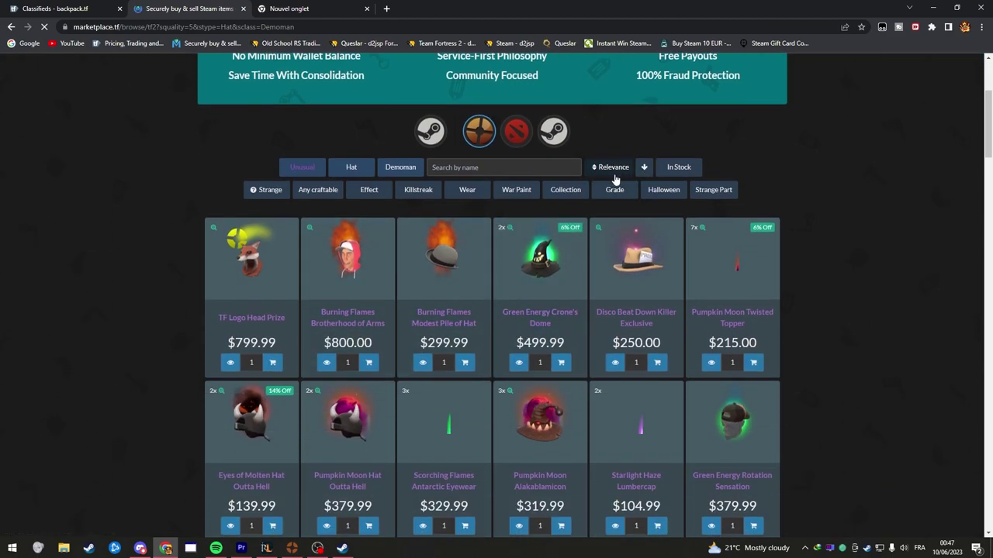
left_click(643, 169)
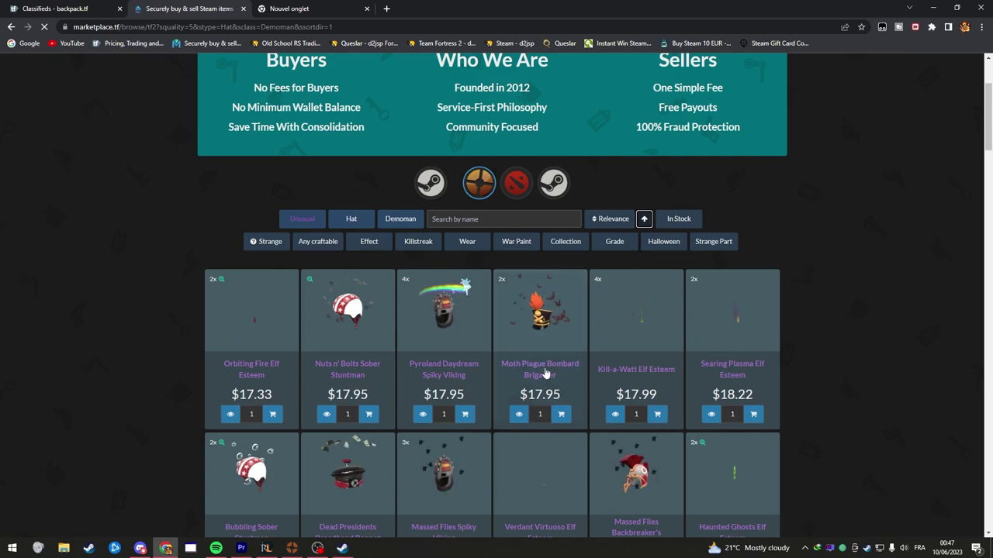
scroll(830, 313, "down", 3)
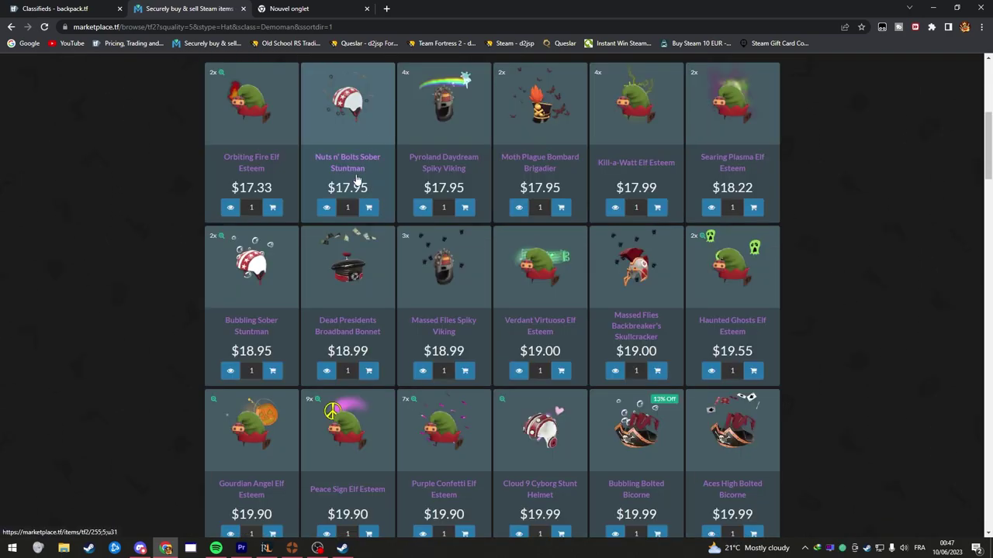
scroll(345, 242, "up", 1)
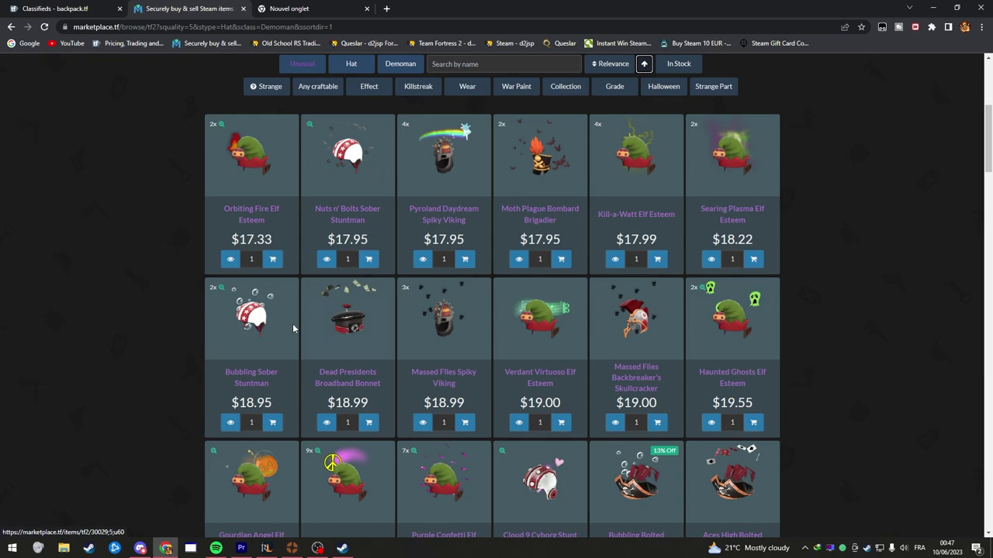
scroll(570, 392, "down", 3)
scroll(589, 365, "down", 2)
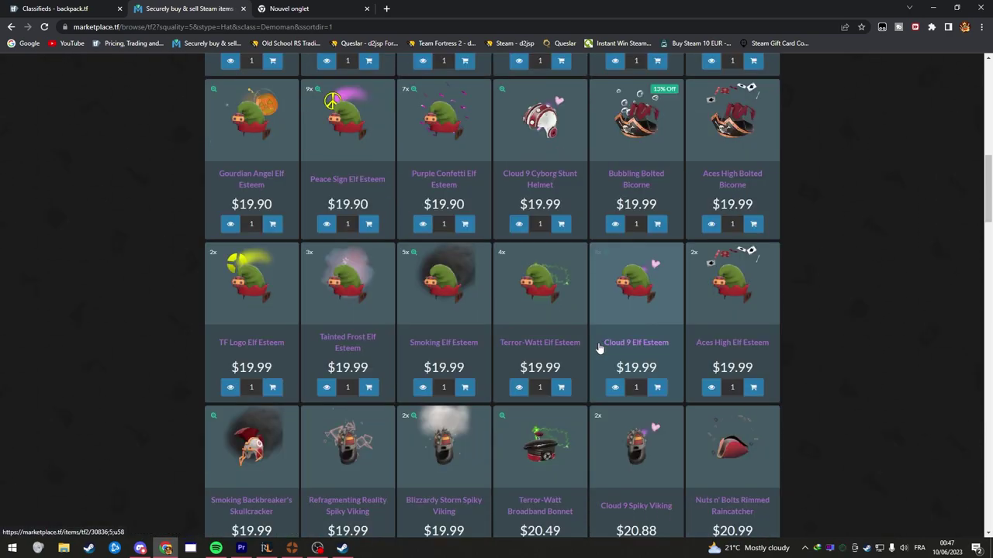
scroll(598, 349, "down", 2)
scroll(599, 349, "down", 4)
scroll(599, 348, "up", 1)
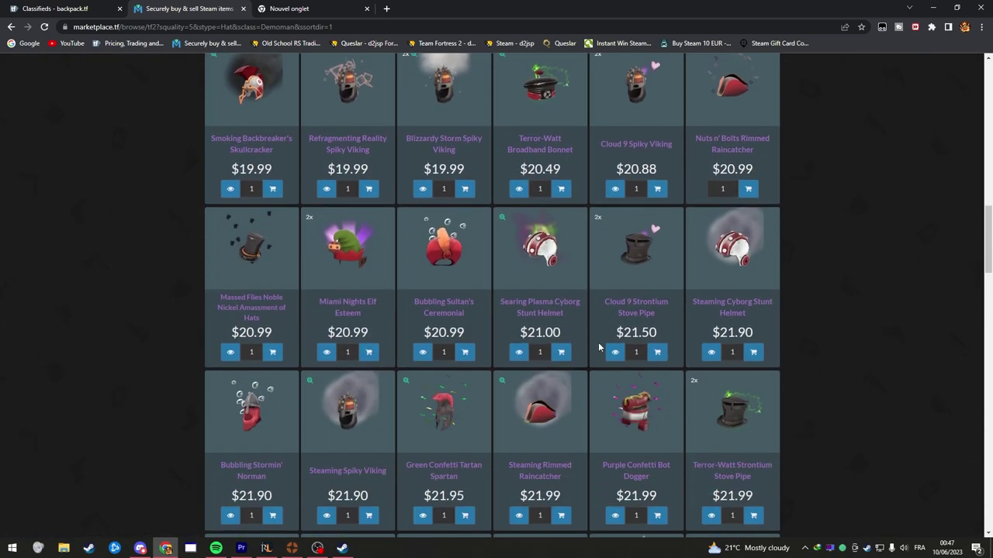
scroll(599, 349, "down", 6)
scroll(598, 349, "down", 2)
scroll(590, 365, "down", 2)
scroll(581, 380, "down", 8)
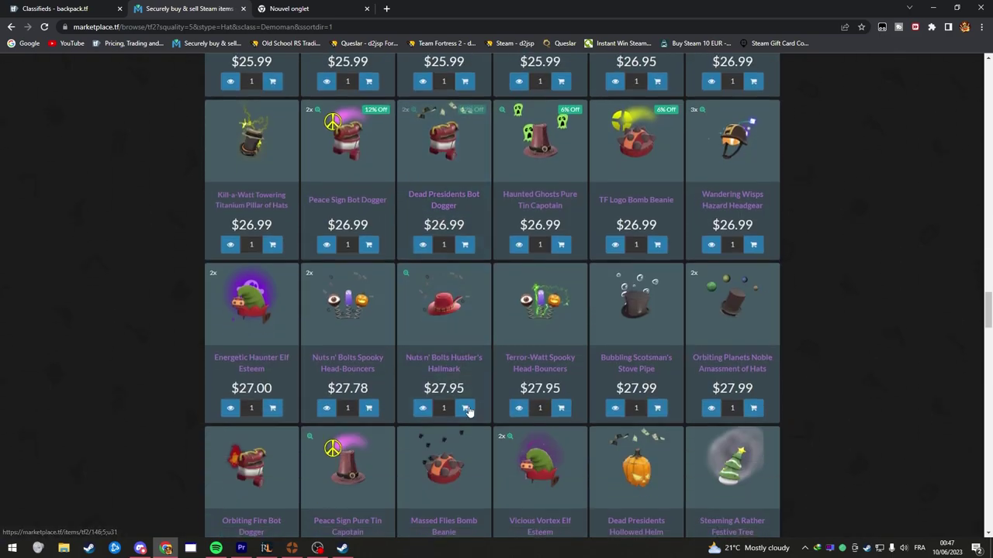
scroll(570, 401, "down", 1)
scroll(574, 397, "down", 2)
scroll(577, 395, "down", 2)
scroll(577, 396, "down", 4)
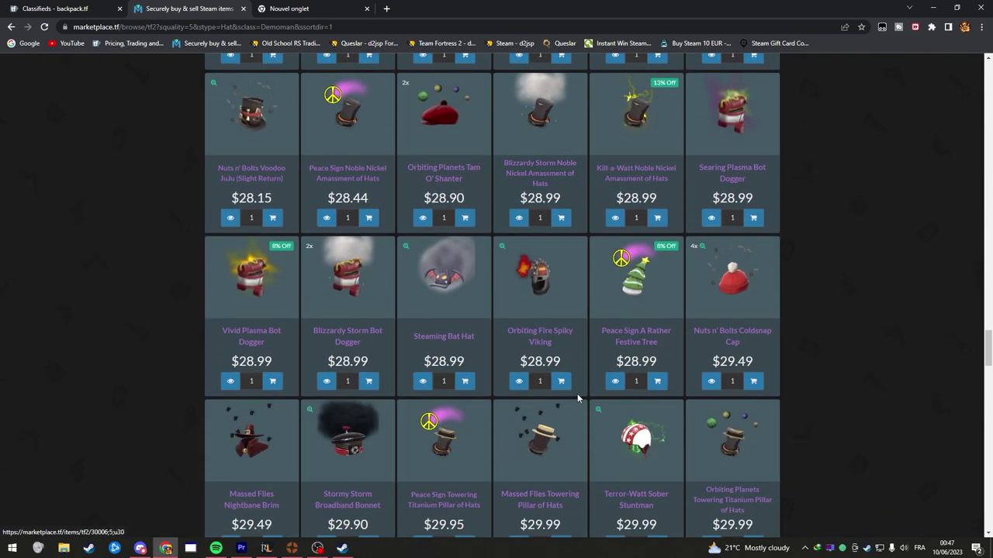
scroll(577, 395, "up", 1)
scroll(577, 398, "down", 2)
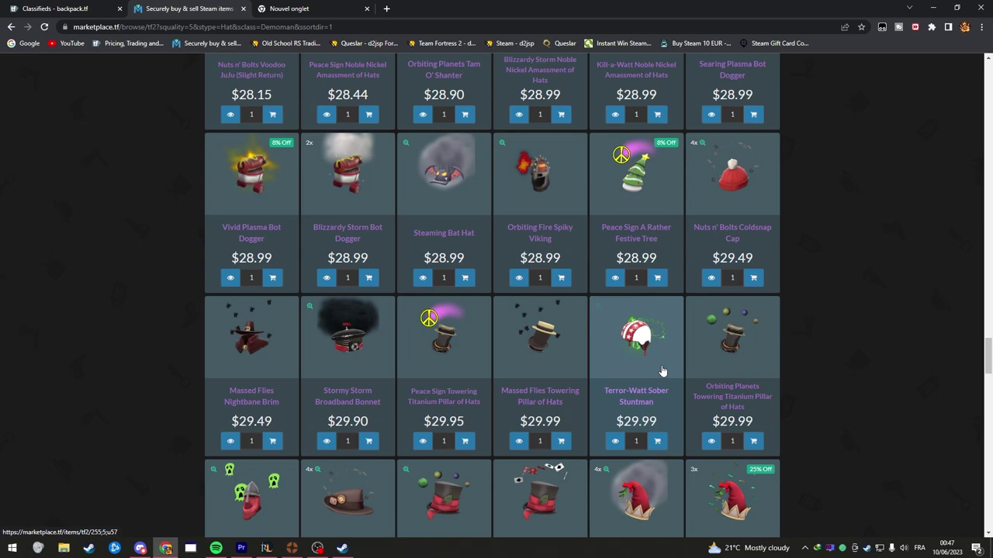
scroll(618, 370, "down", 2)
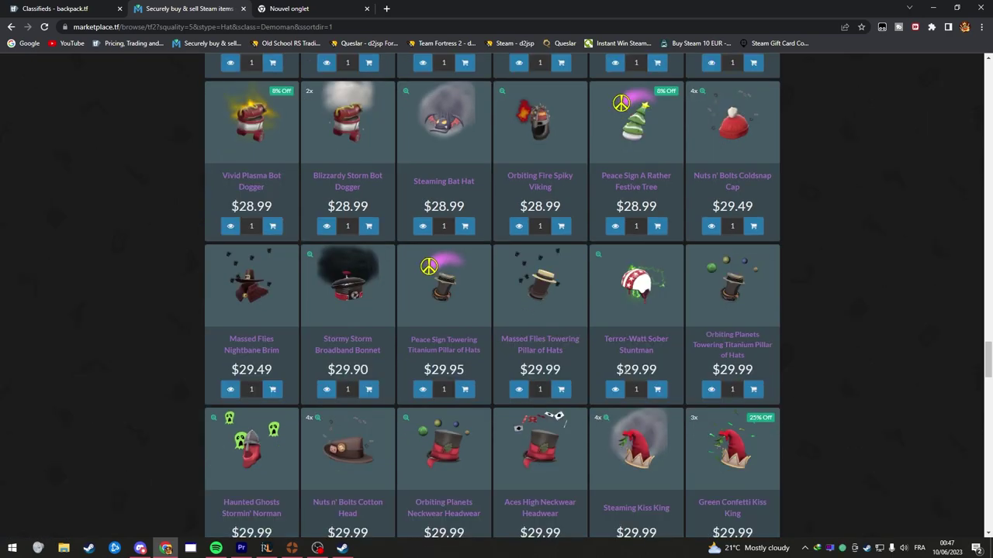
Highlight the Terror-Watt Sober Stuntman's $29.99 price and check the account menu
left_click_drag(625, 369, 662, 374)
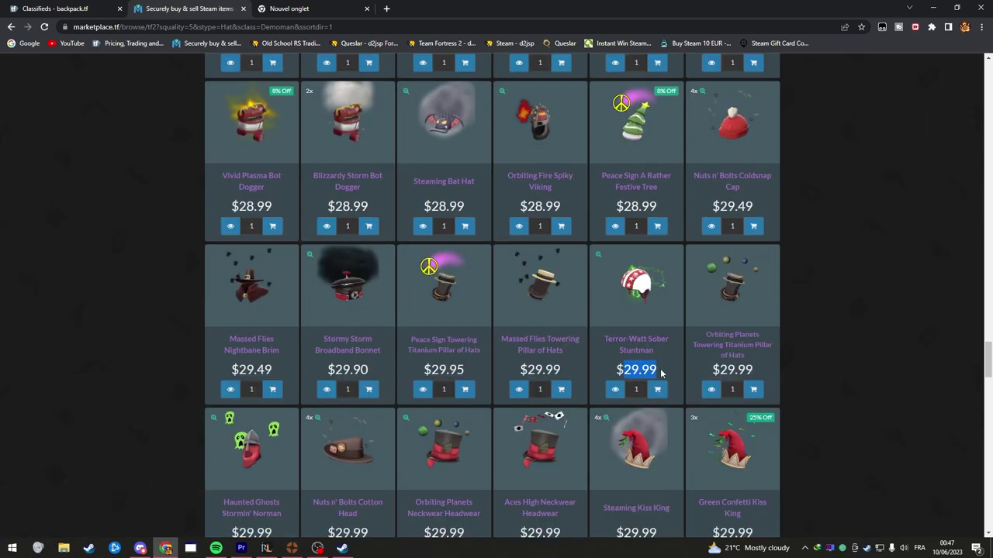
scroll(667, 373, "up", 10)
scroll(681, 373, "up", 5)
scroll(681, 373, "up", 5)
scroll(682, 376, "up", 3)
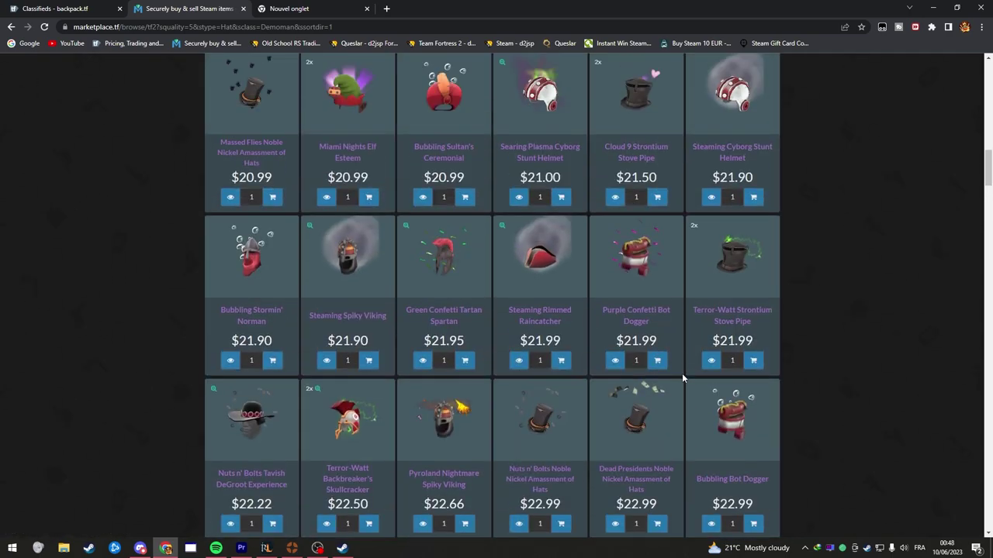
scroll(682, 373, "up", 5)
scroll(682, 373, "up", 5)
scroll(682, 373, "up", 5)
left_click(776, 68)
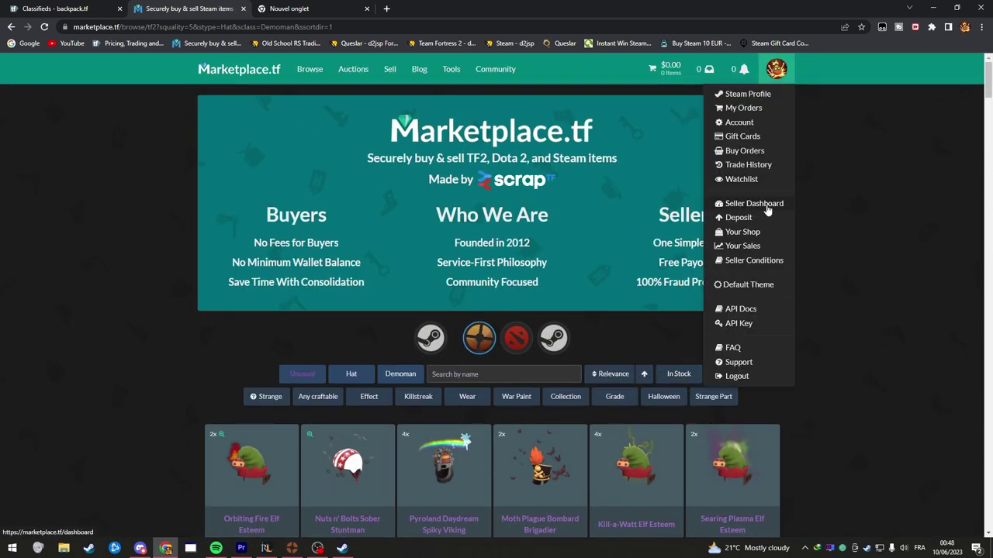
left_click(831, 209)
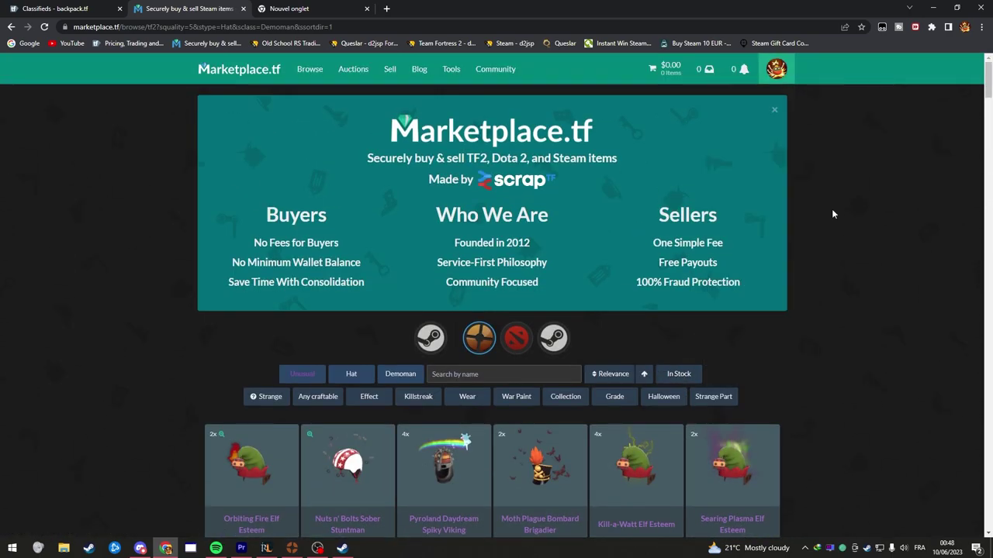
scroll(752, 349, "down", 10)
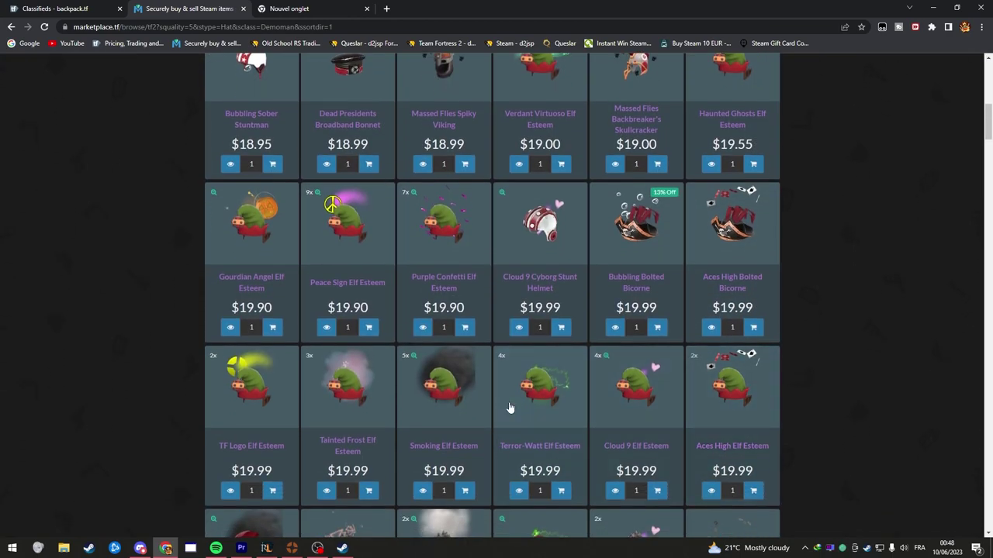
scroll(771, 332, "down", 4)
scroll(821, 352, "down", 2)
scroll(745, 356, "down", 10)
scroll(672, 365, "down", 2)
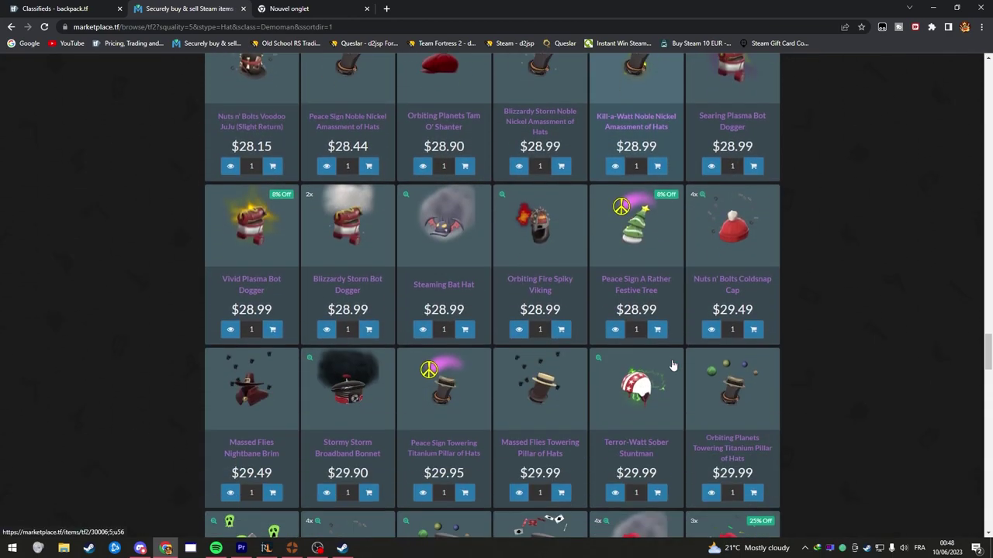
scroll(671, 364, "down", 2)
scroll(682, 325, "down", 3)
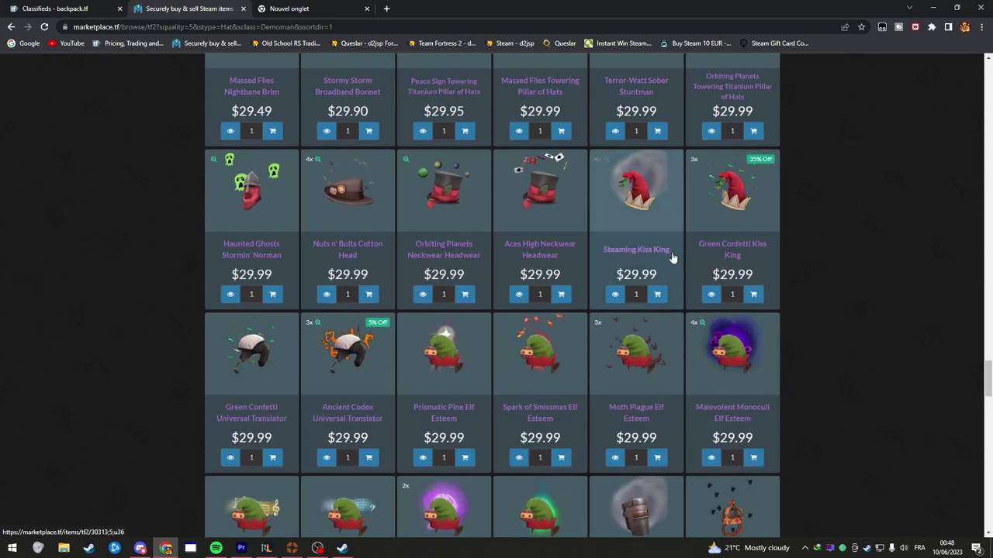
scroll(737, 329, "up", 1)
scroll(621, 345, "up", 2)
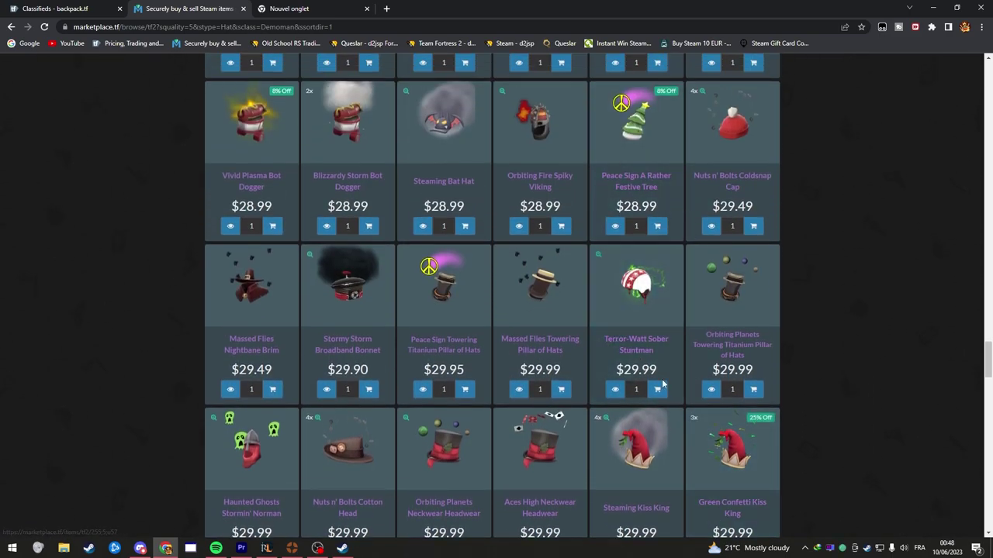
scroll(641, 306, "down", 5)
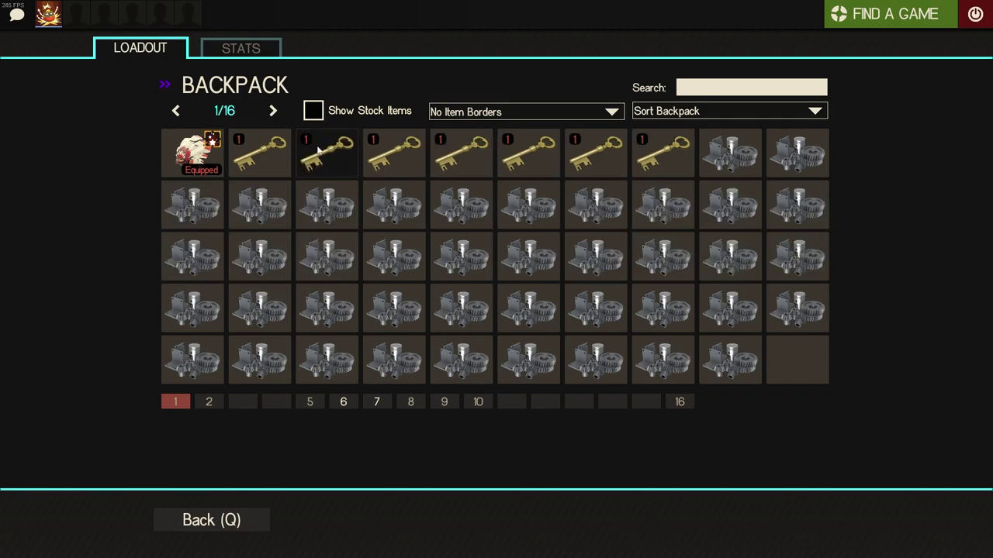
mouse_move(194, 152)
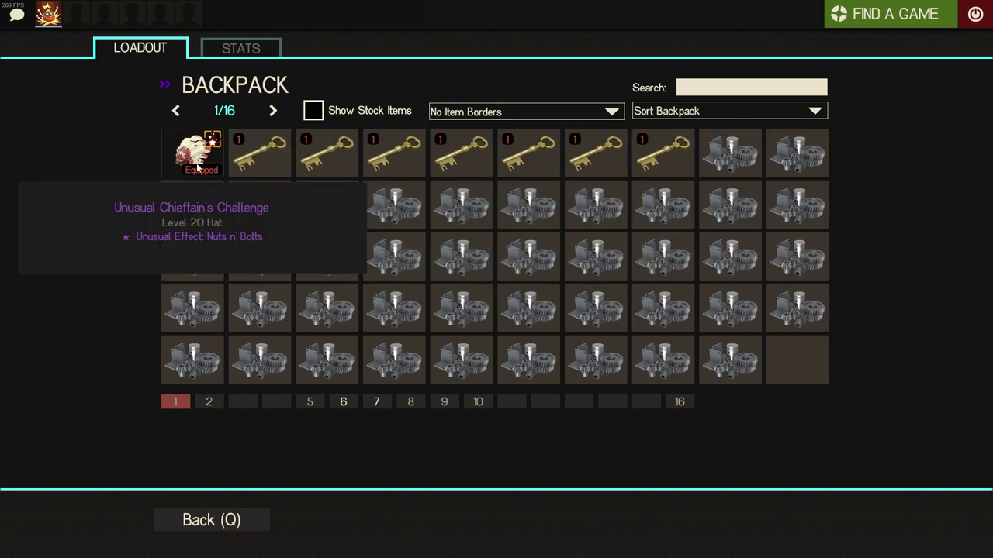
Close the Team Fortress 2 backpack with Q to return to the main menu
key("q")
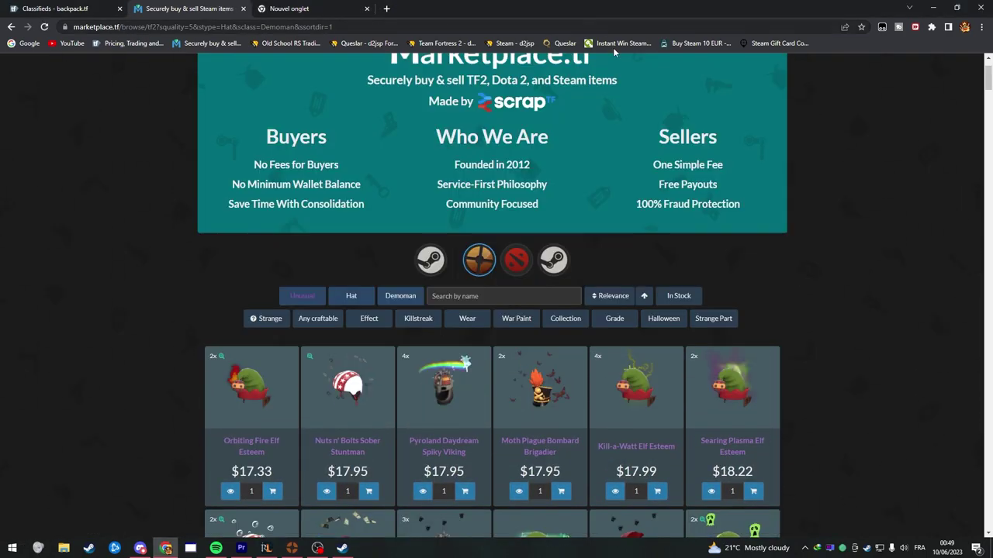
scroll(698, 156, "up", 1)
Open the seller dashboard and highlight the $565.78 total item value
left_click(775, 67)
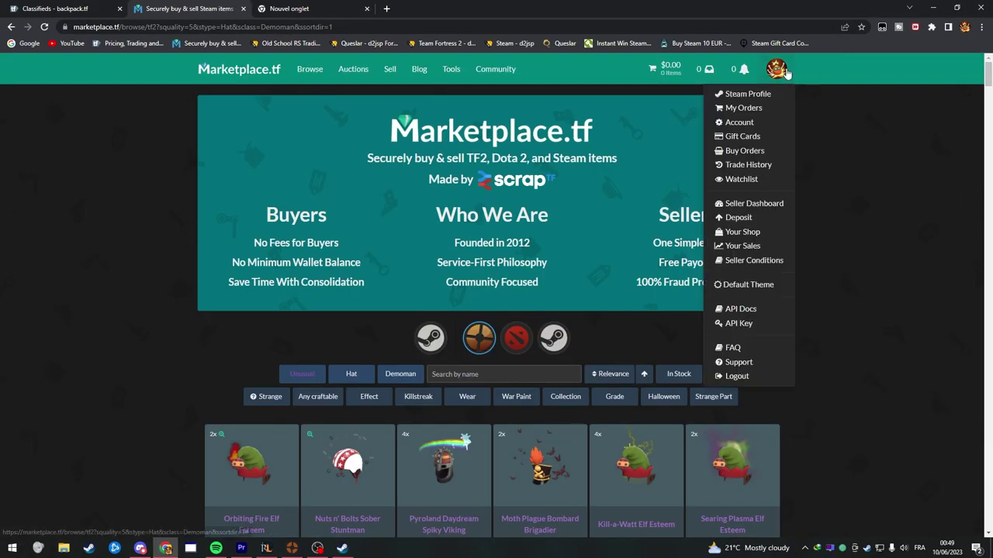
left_click(756, 204)
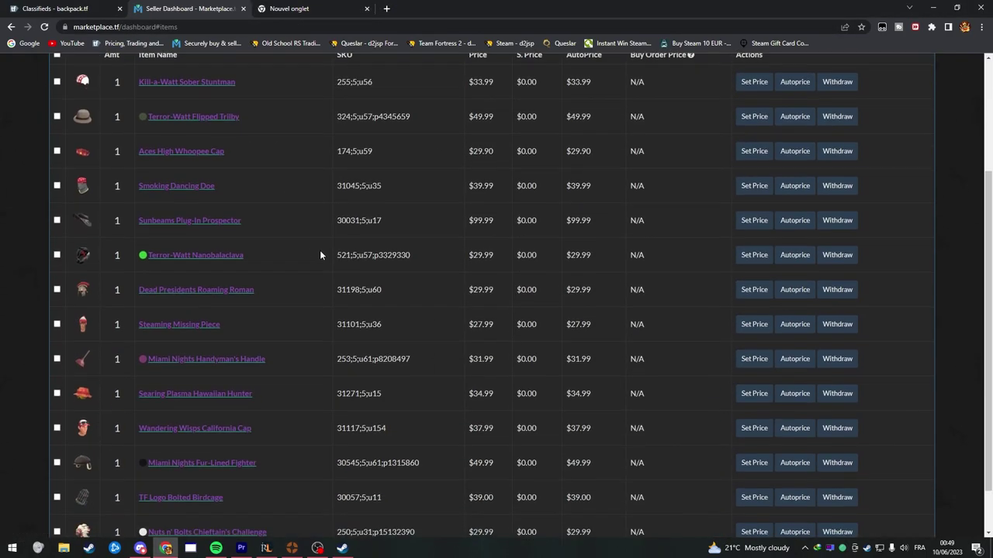
left_click_drag(292, 184, 284, 190)
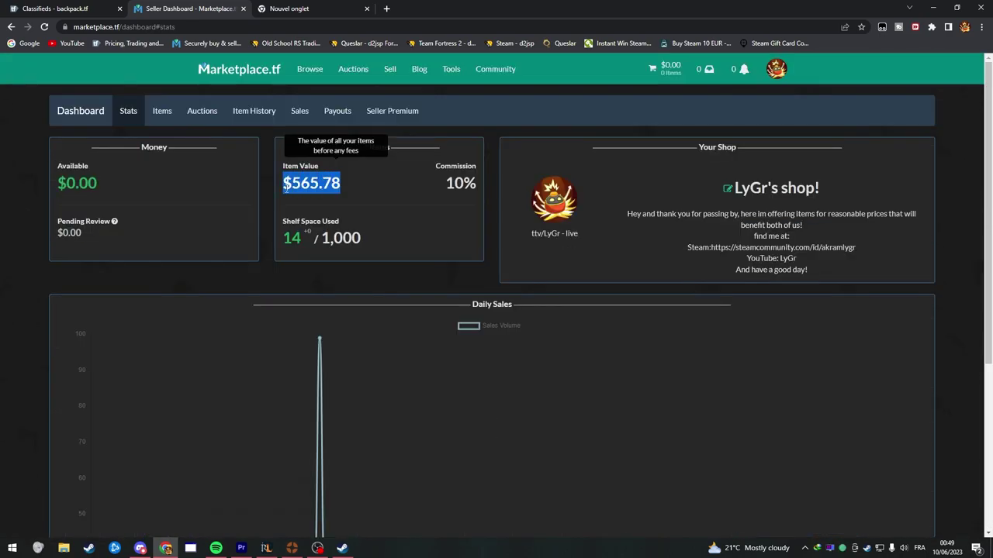
left_click(340, 184)
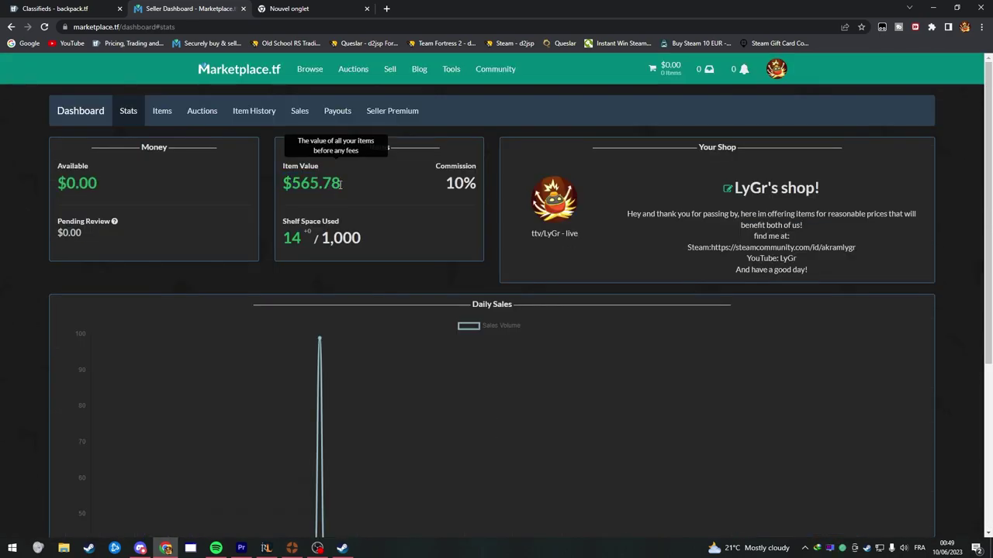
left_click_drag(340, 184, 294, 182)
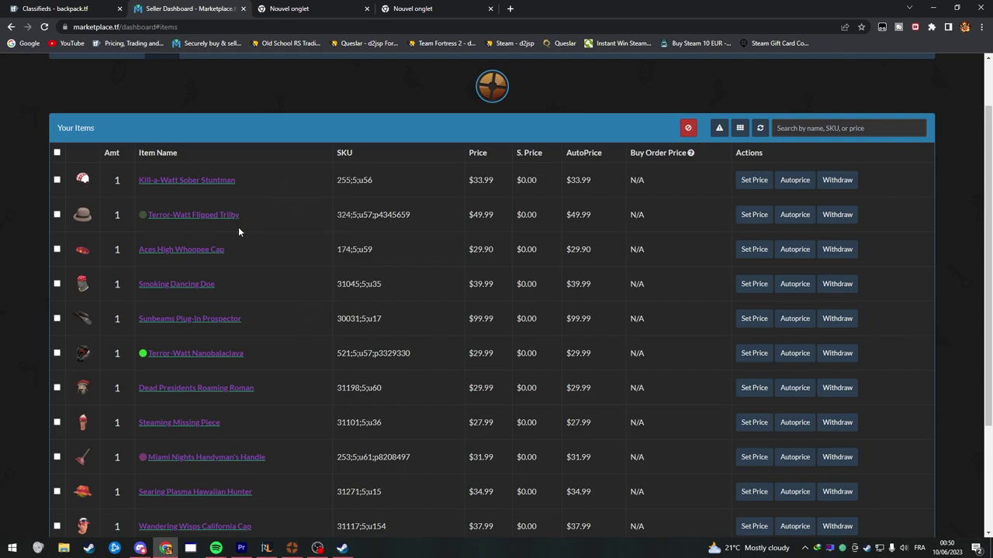
scroll(248, 299, "down", 2)
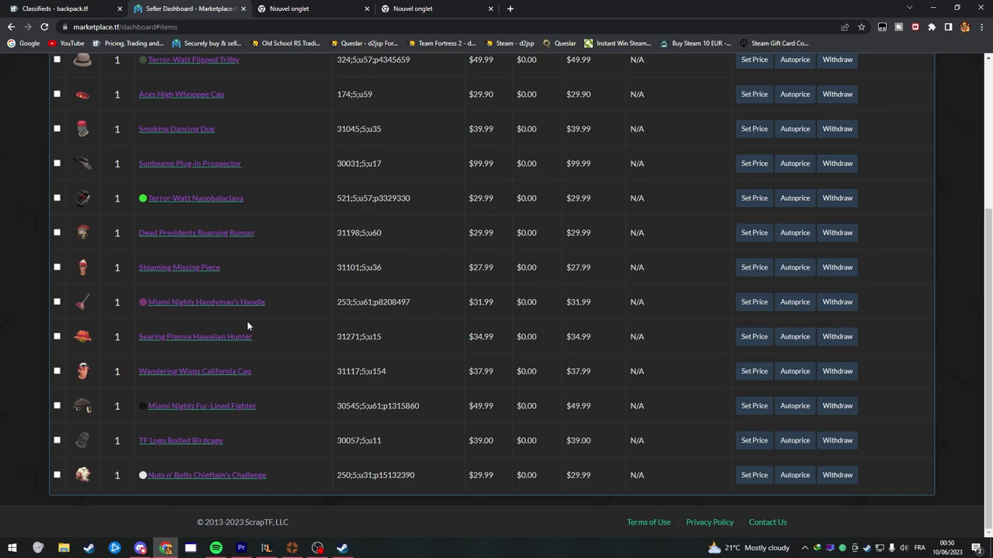
scroll(284, 326, "up", 3)
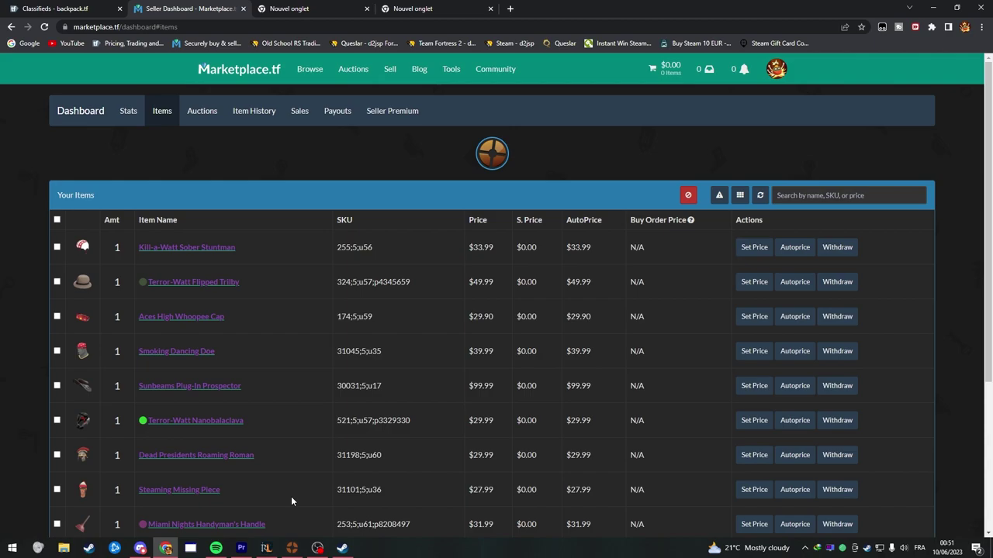
scroll(179, 439, "down", 3)
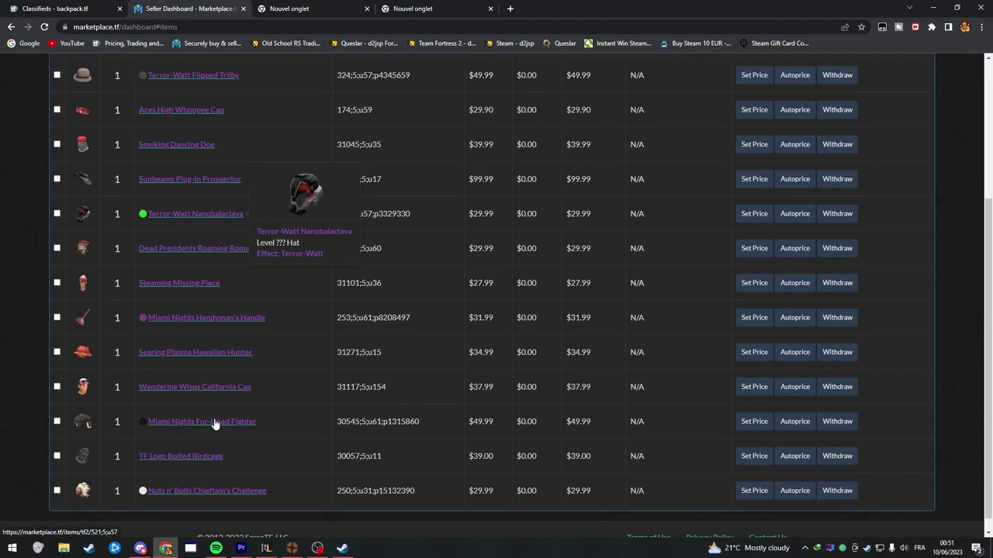
scroll(264, 211, "up", 3)
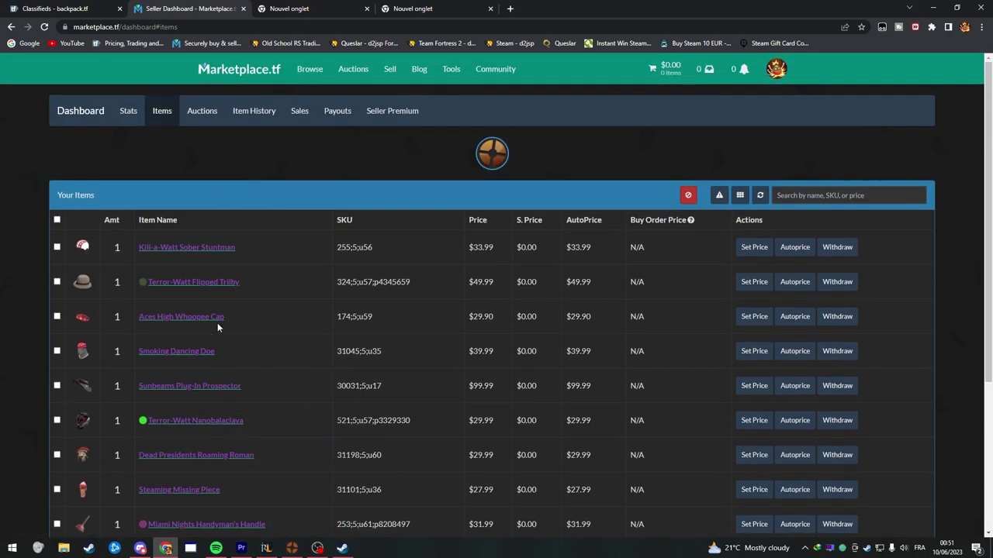
Close the extra tab and browse the dashboard's auctions, stats and items sections
left_click(371, 6)
key("ctrl+w")
left_click(202, 111)
left_click(128, 110)
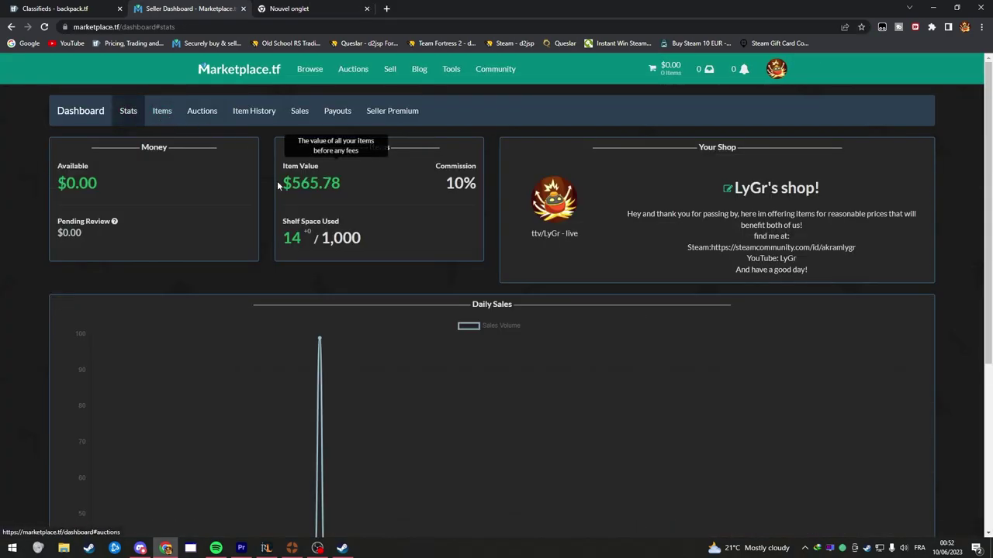
left_click(161, 111)
scroll(267, 217, "down", 5)
scroll(326, 248, "down", 2)
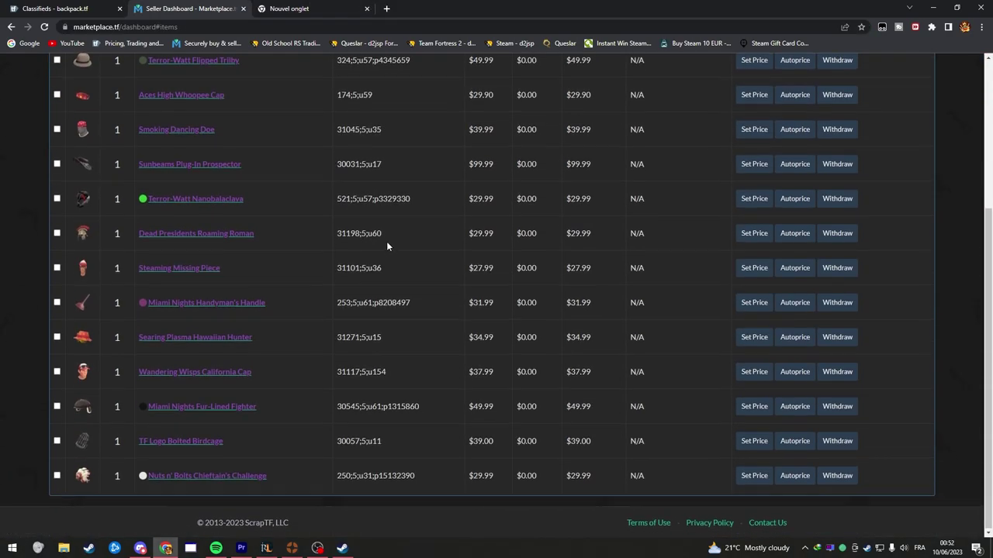
scroll(387, 246, "up", 3)
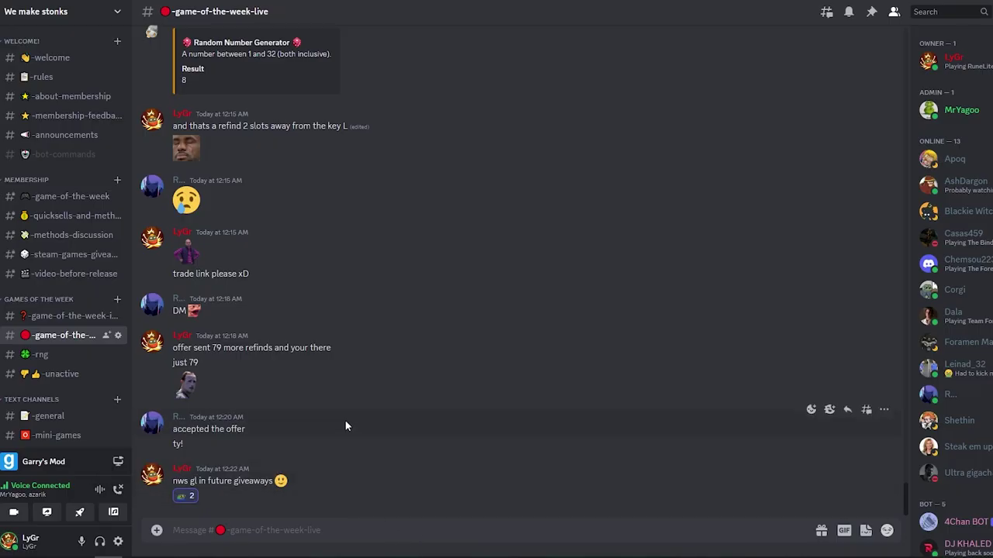
scroll(345, 420, "up", 2)
scroll(487, 419, "up", 3)
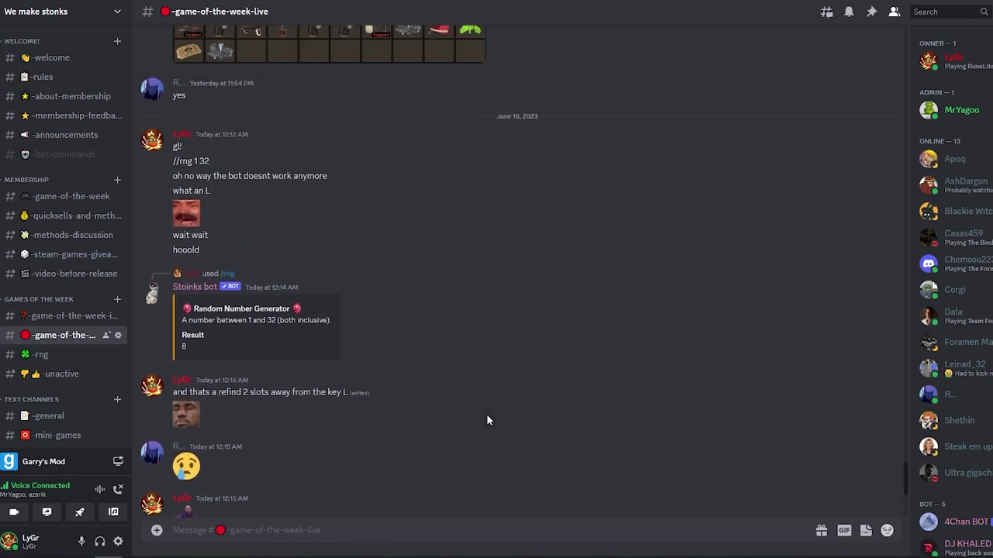
scroll(487, 420, "up", 3)
scroll(73, 310, "down", 1)
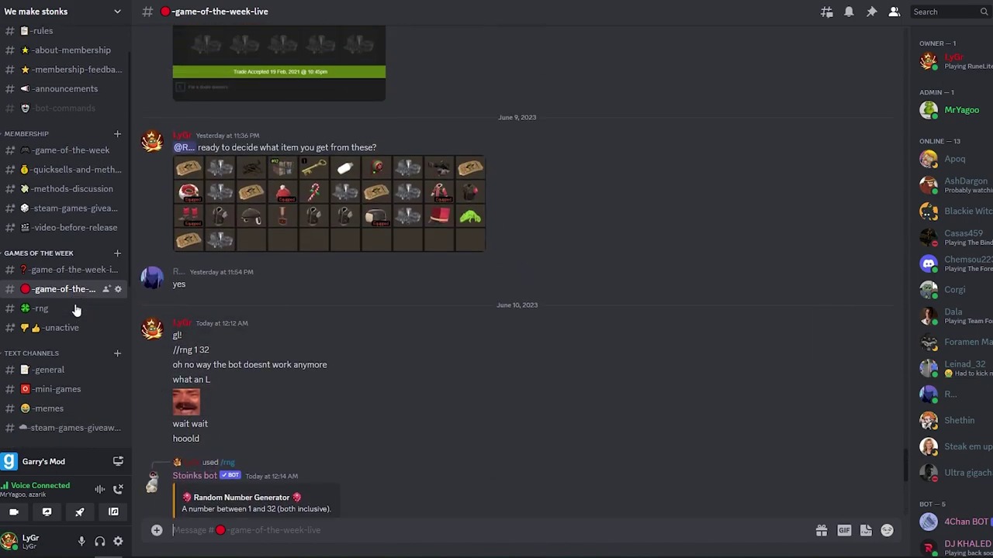
scroll(73, 310, "down", 5)
scroll(73, 310, "down", 4)
scroll(77, 310, "up", 5)
scroll(77, 311, "up", 5)
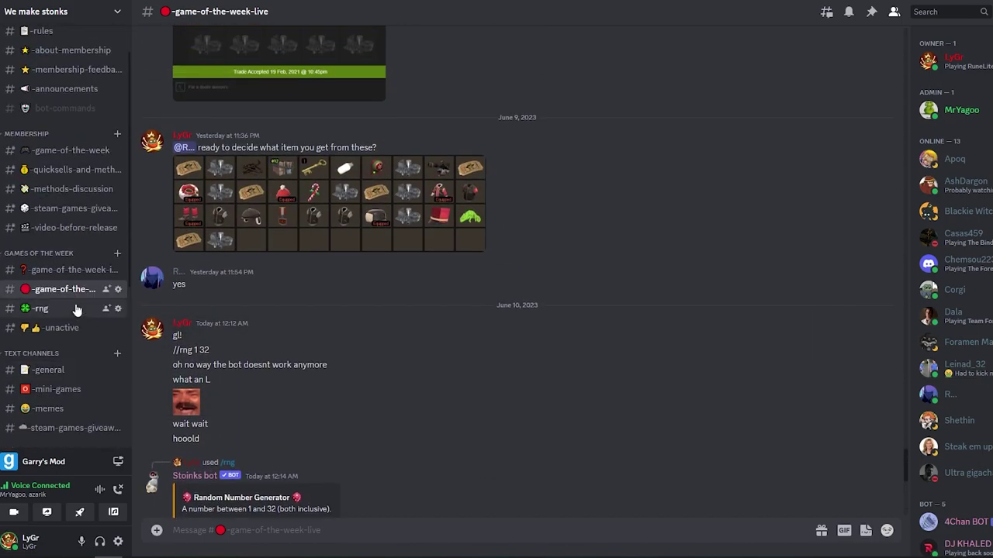
scroll(77, 316, "down", 5)
Compare steam-games-giveaway and game-of-the-week-live to show the draw result 8 and winner message
left_click(70, 257)
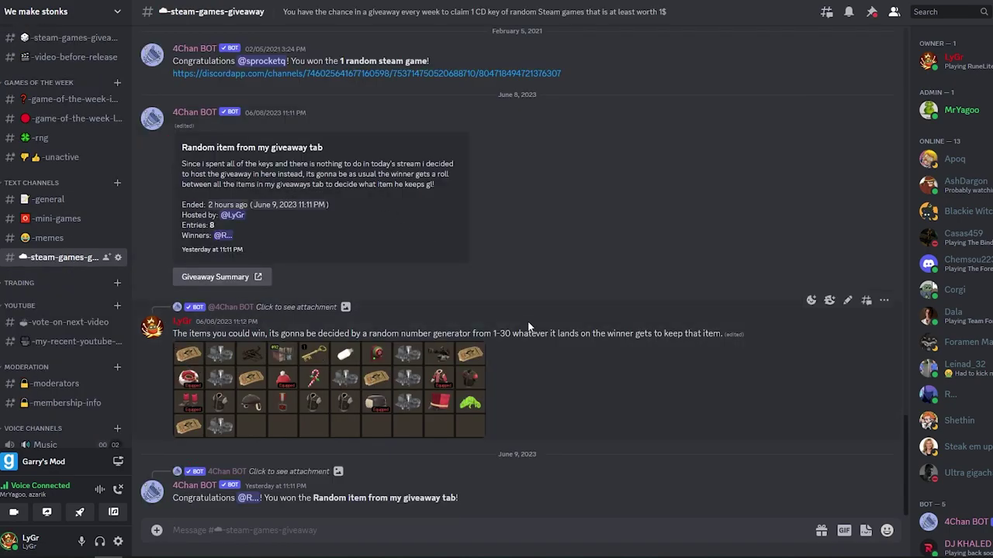
double_click(213, 225)
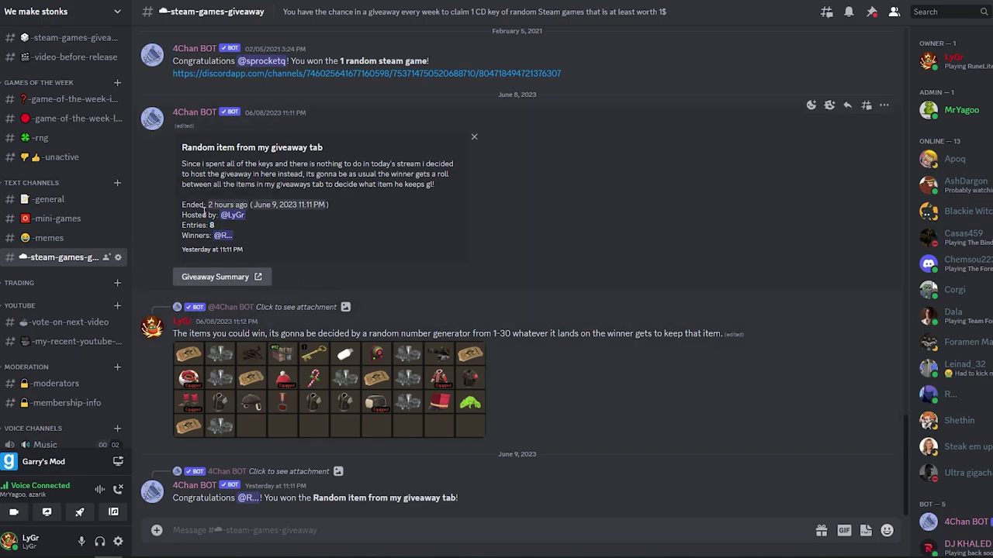
left_click(56, 124)
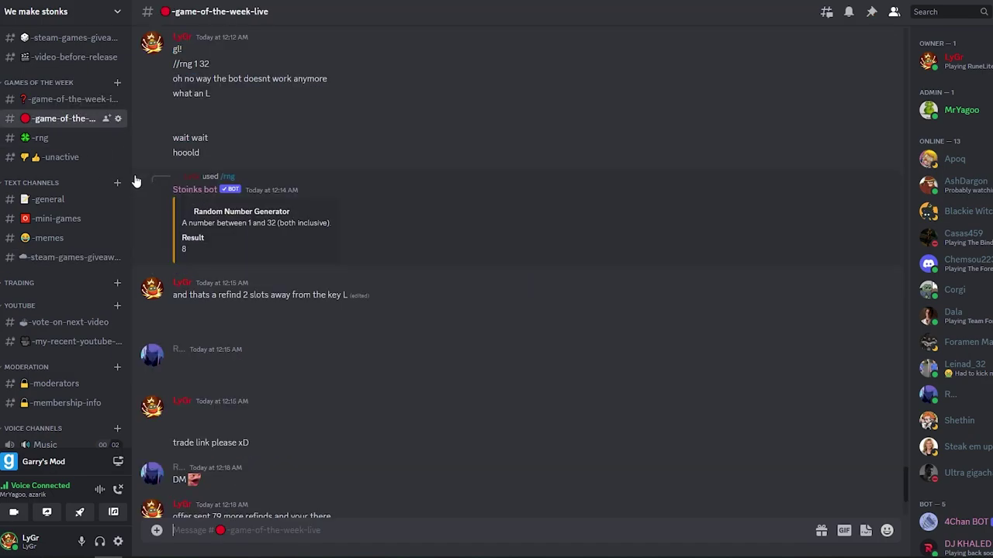
scroll(271, 304, "up", 3)
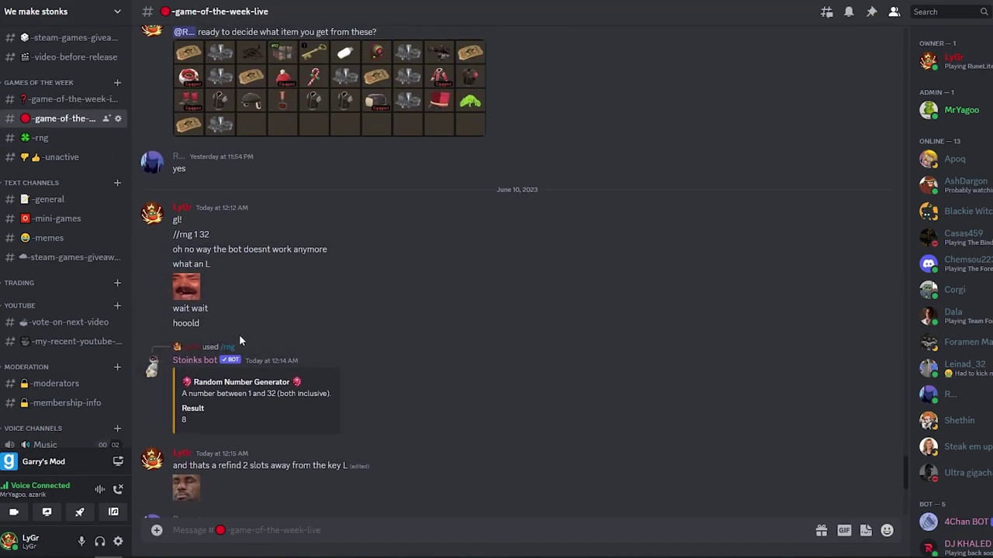
scroll(240, 406, "down", 3)
scroll(247, 396, "down", 2)
scroll(279, 239, "up", 1)
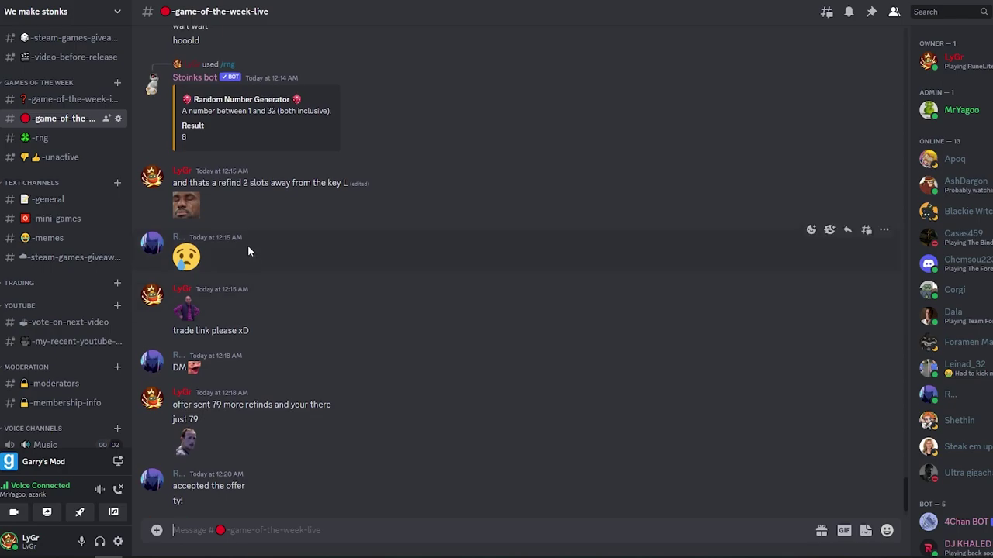
scroll(233, 232, "up", 1)
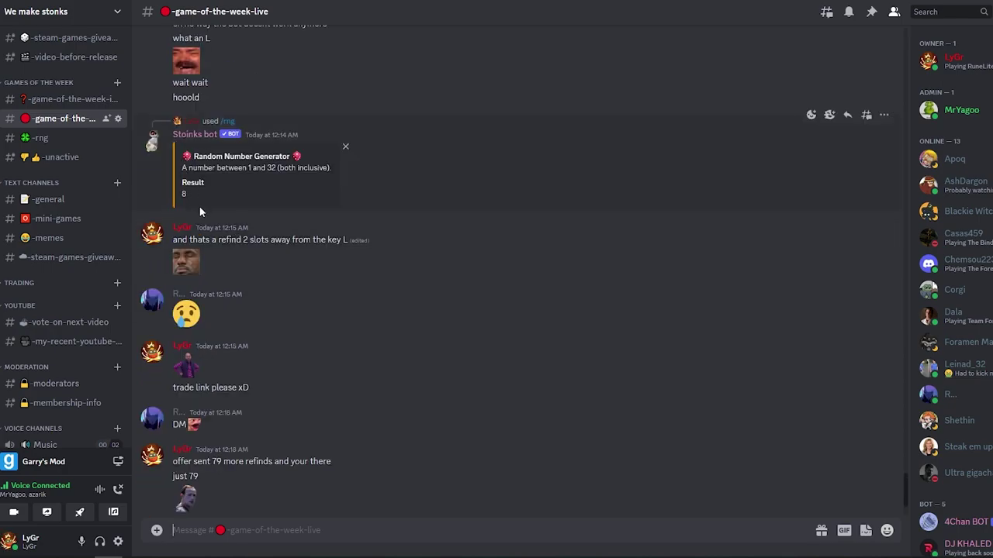
left_click(70, 256)
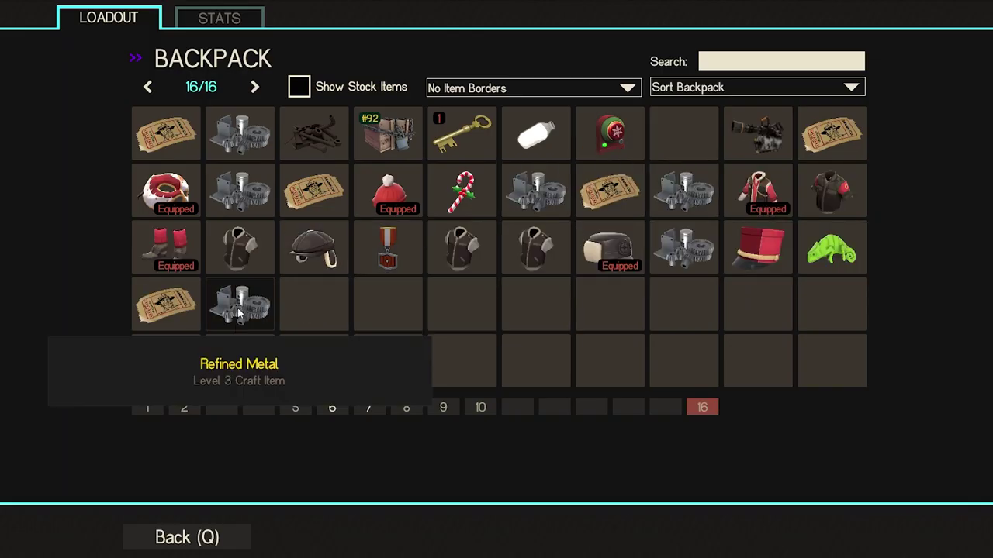
left_click_drag(237, 308, 684, 134)
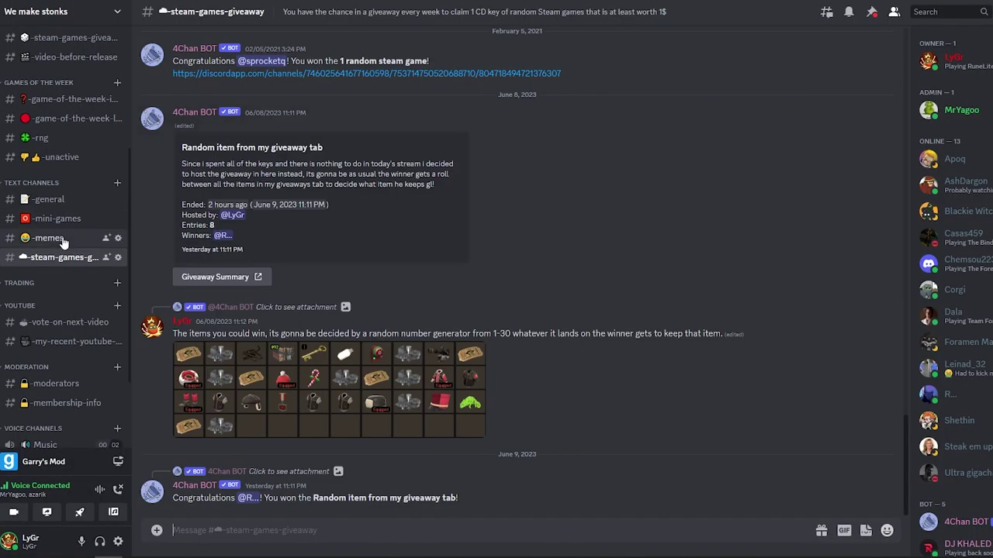
left_click(65, 121)
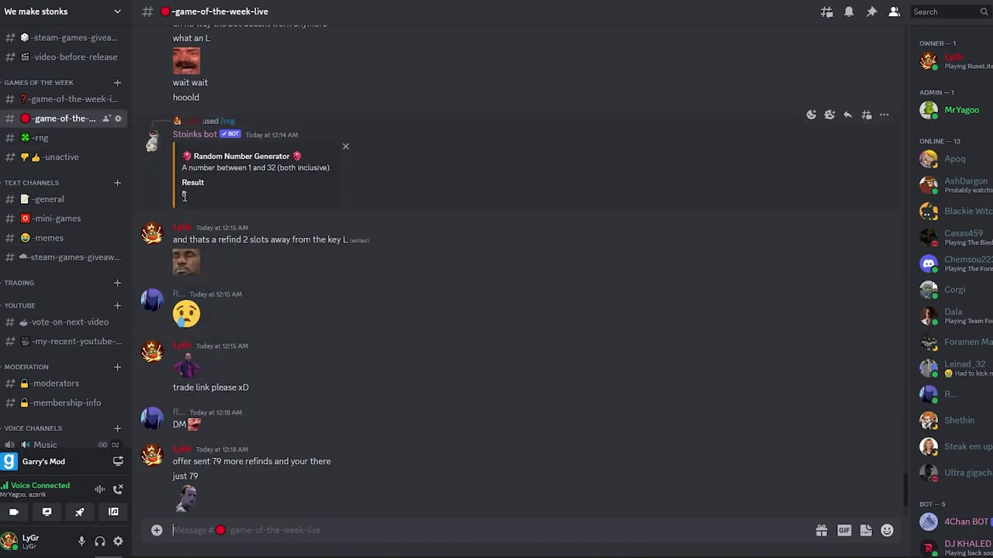